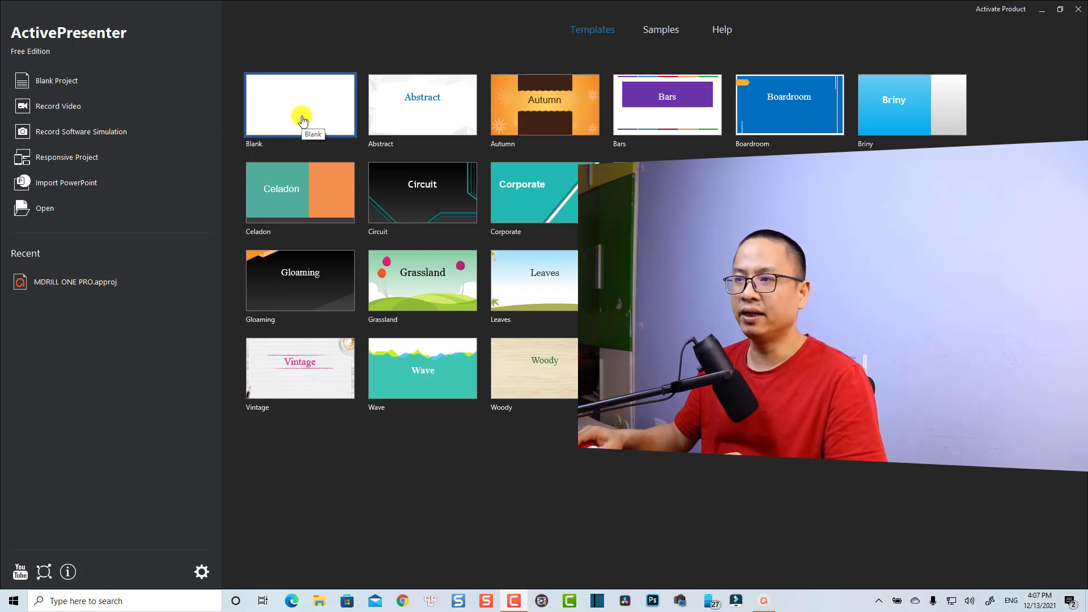
- Start a blank project and delete both of its placeholders
left_click(302, 120)
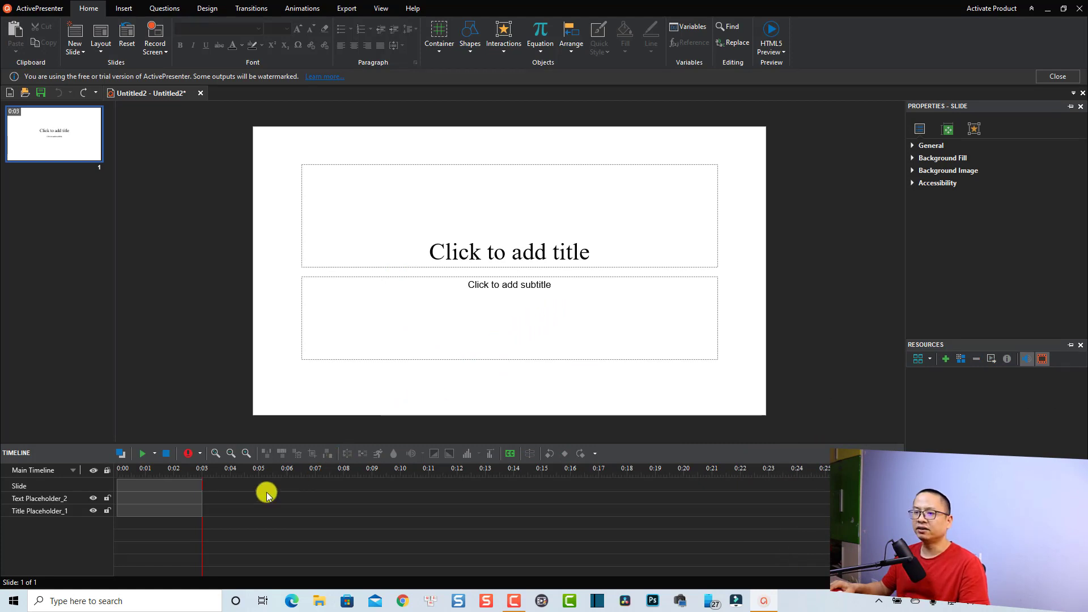
left_click_drag(216, 522, 150, 502)
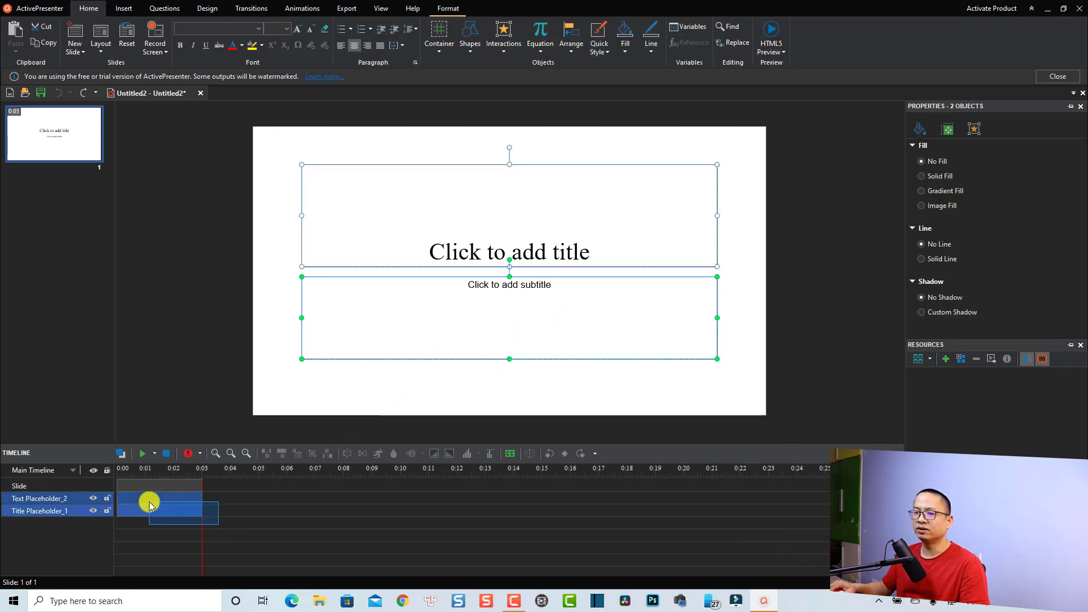
key("Delete")
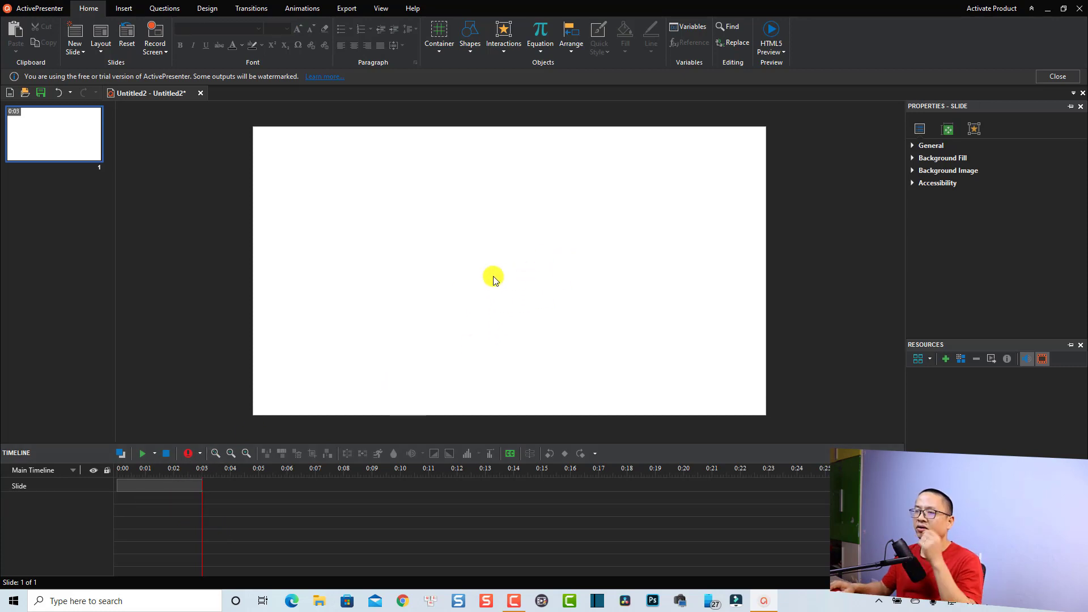
- Apply the solid black preset background to the slide
left_click(205, 9)
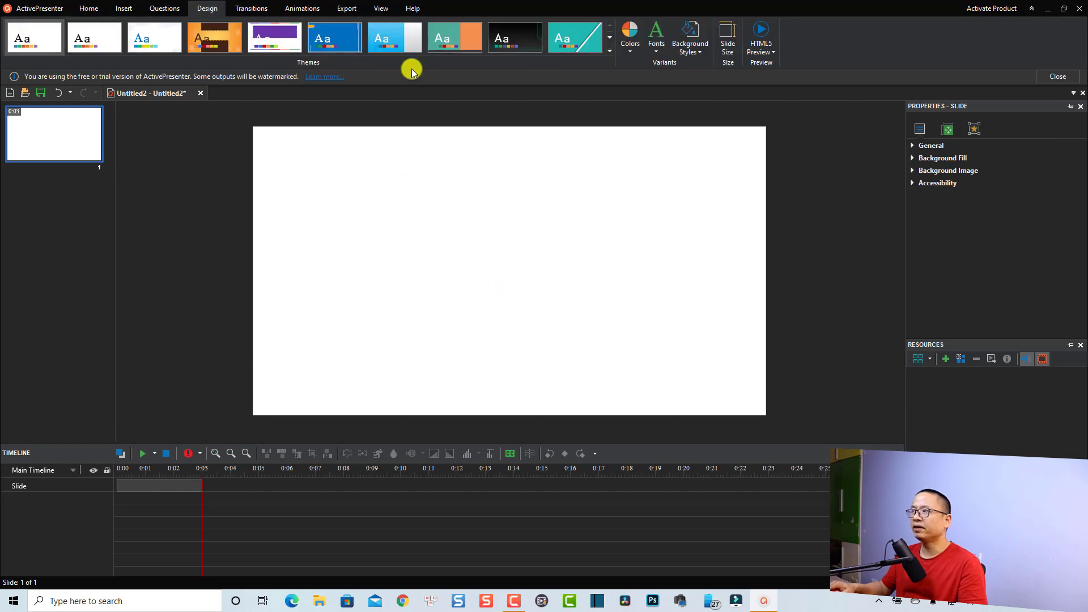
left_click(698, 52)
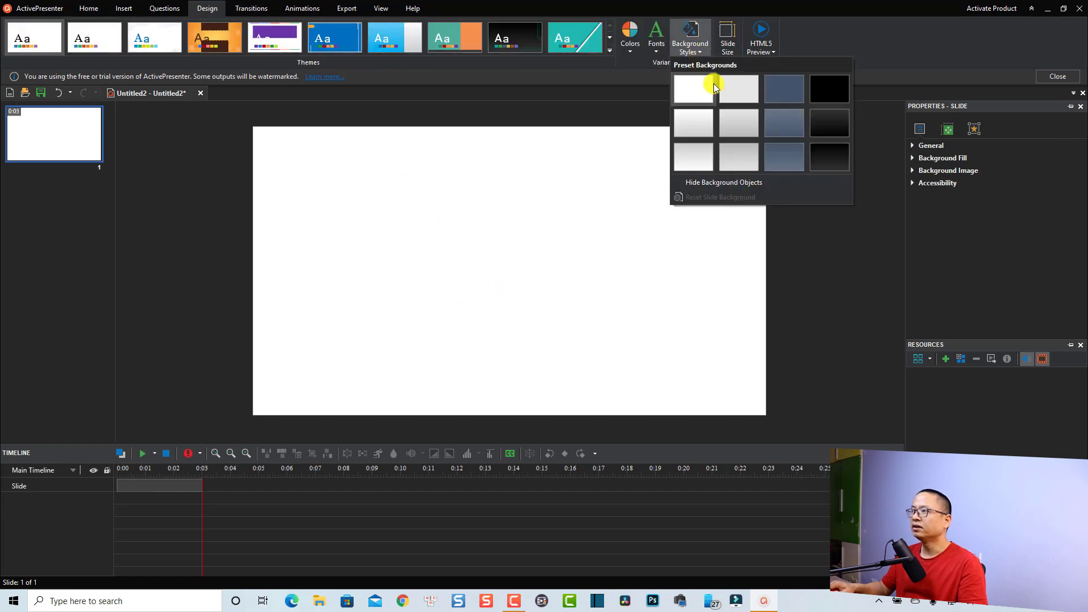
left_click(815, 98)
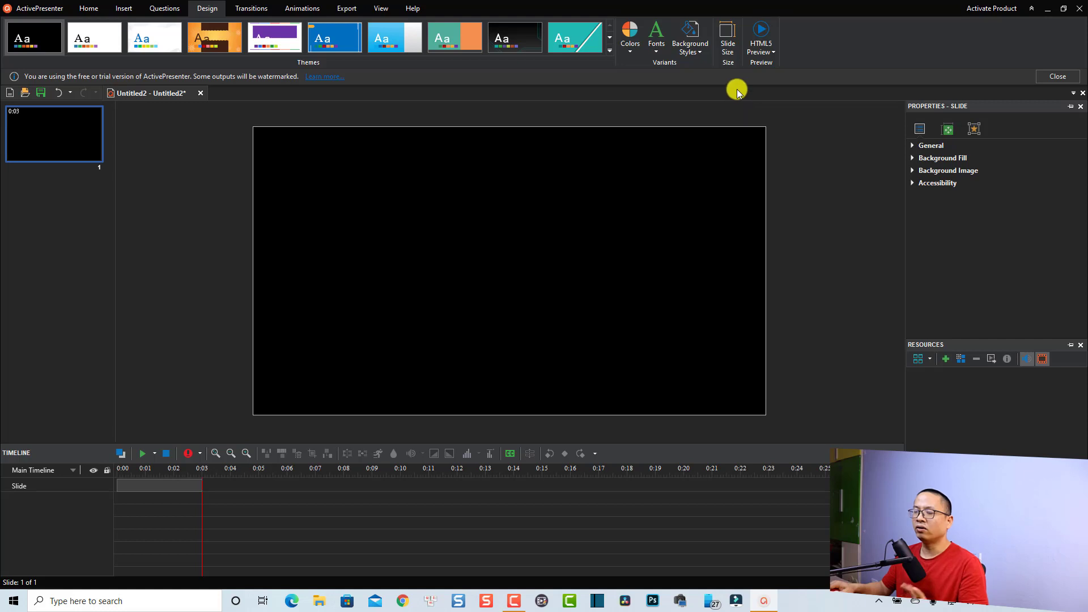
- Set the project size to the 1920x1080 Full HD preset
left_click(728, 40)
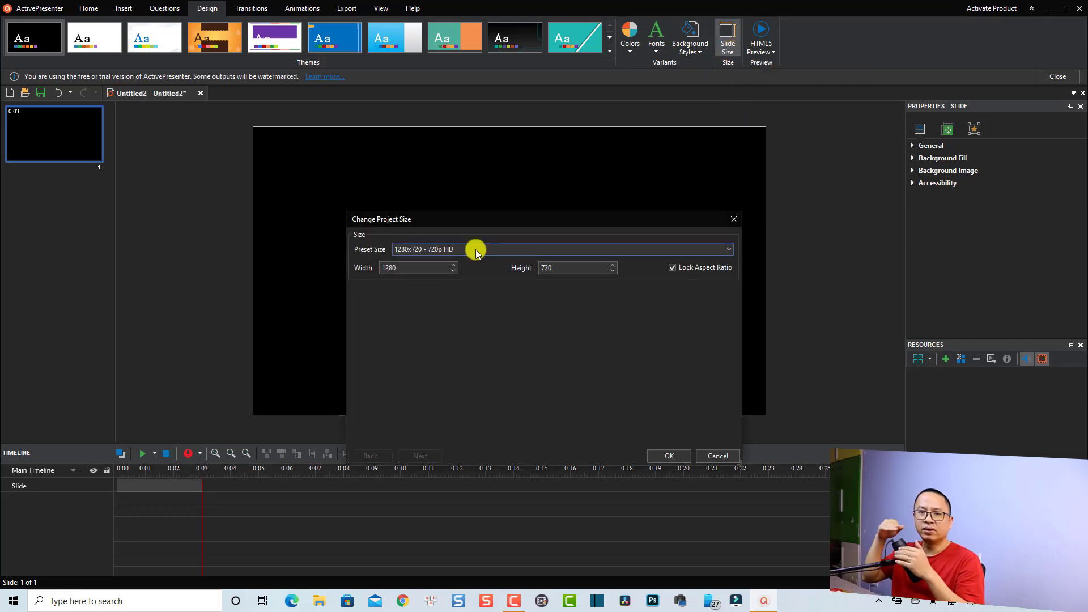
left_click(508, 251)
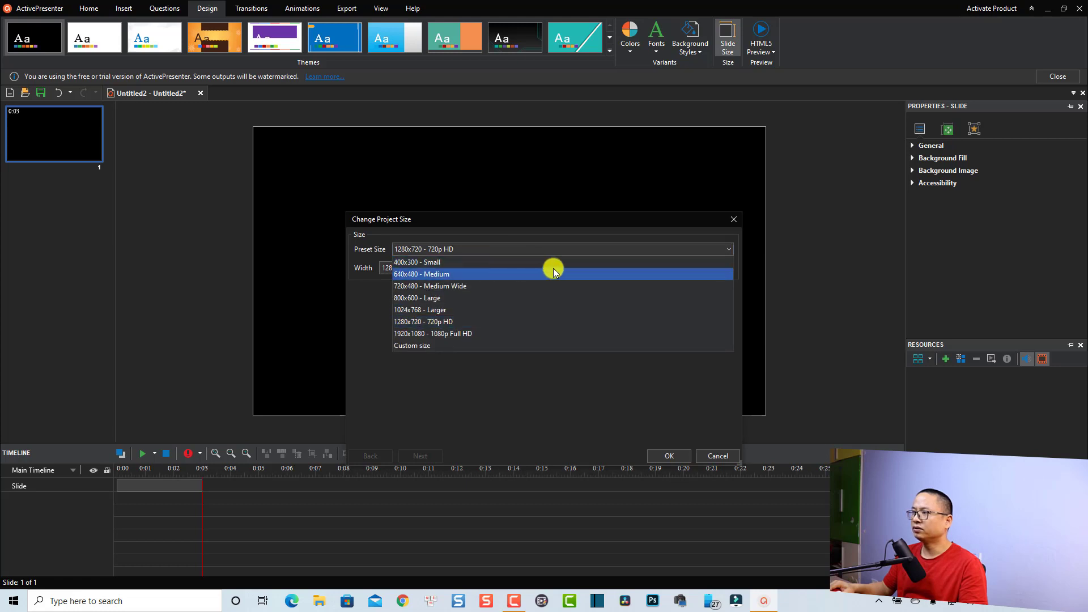
left_click(434, 334)
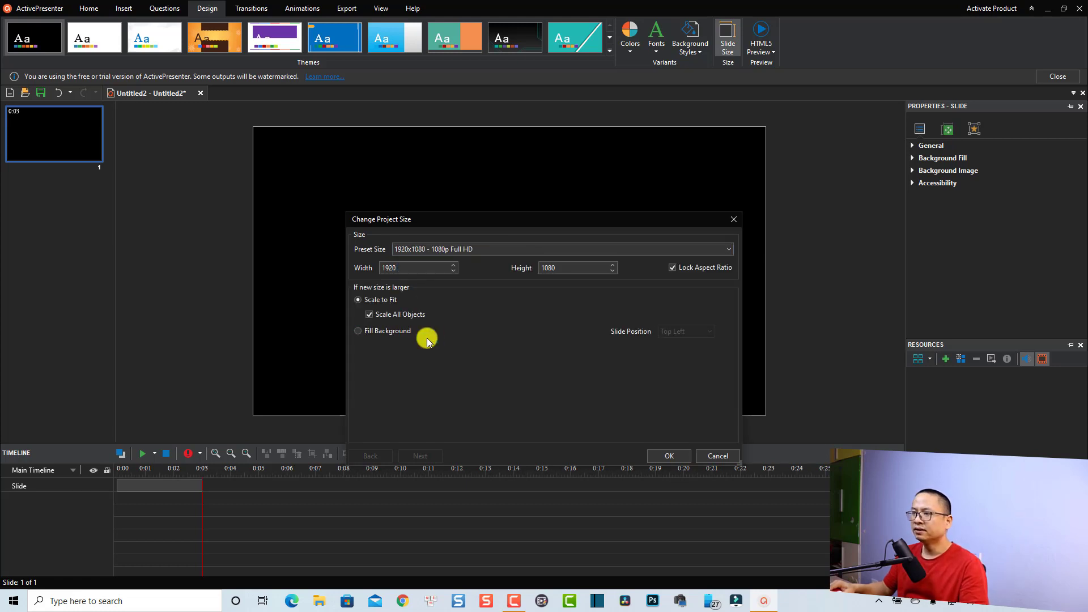
left_click(669, 457)
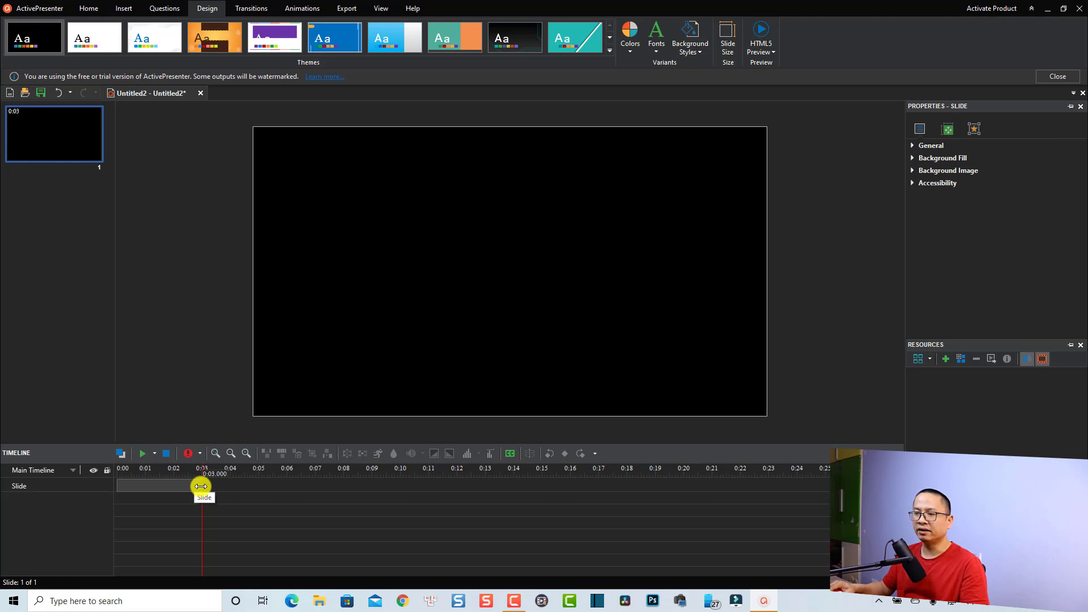
- Drag the Slide bar's end on the timeline so the slide lasts about 15 seconds
left_click_drag(201, 486, 540, 483)
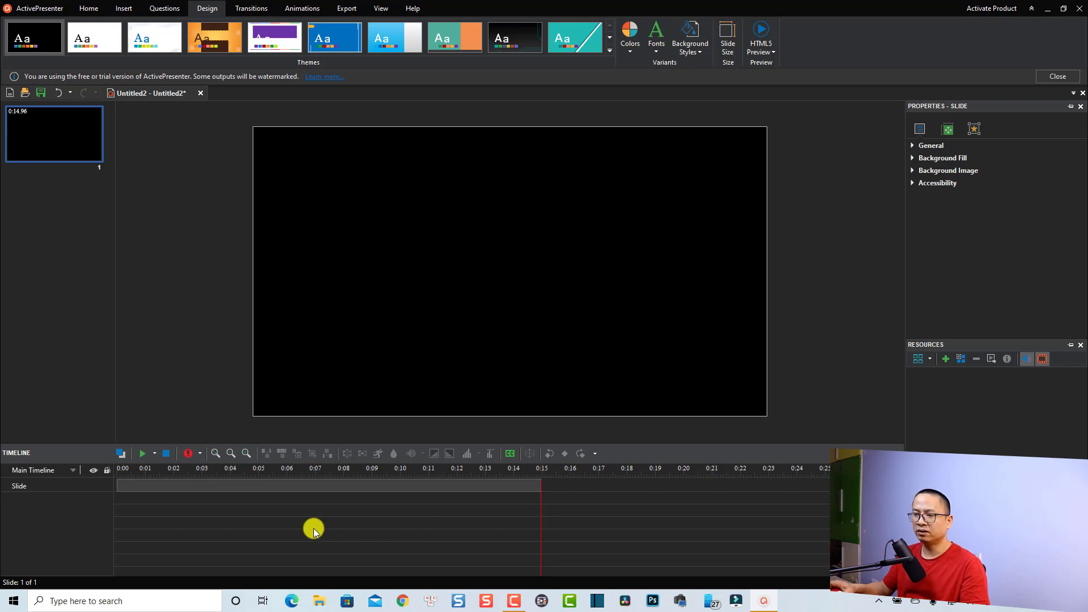
scroll(314, 530, "up", 2)
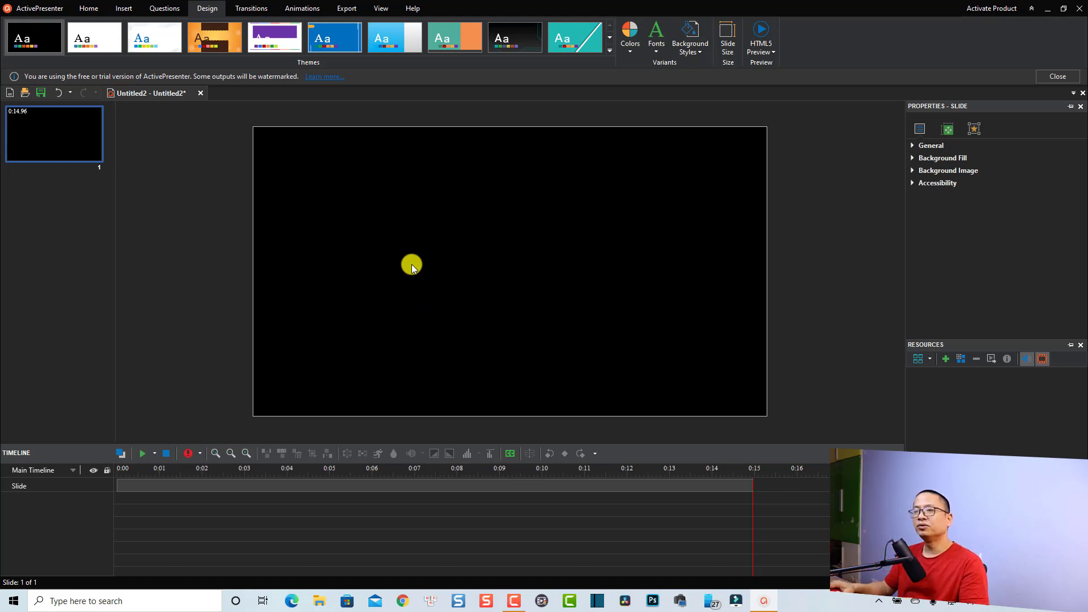
- Draw a text caption box across the middle of the black slide and select its text
left_click(119, 10)
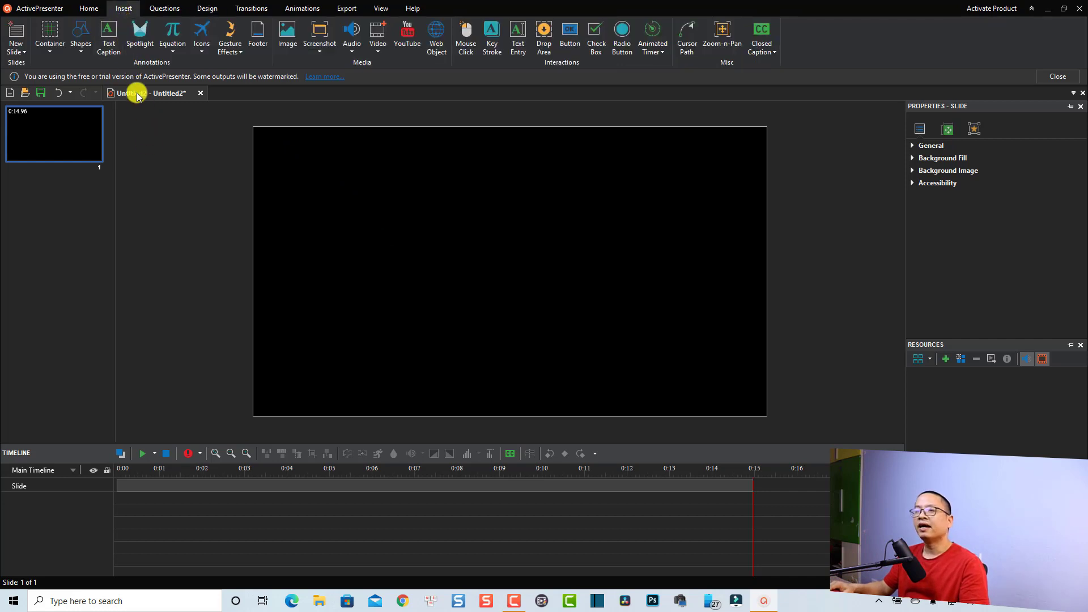
left_click(109, 40)
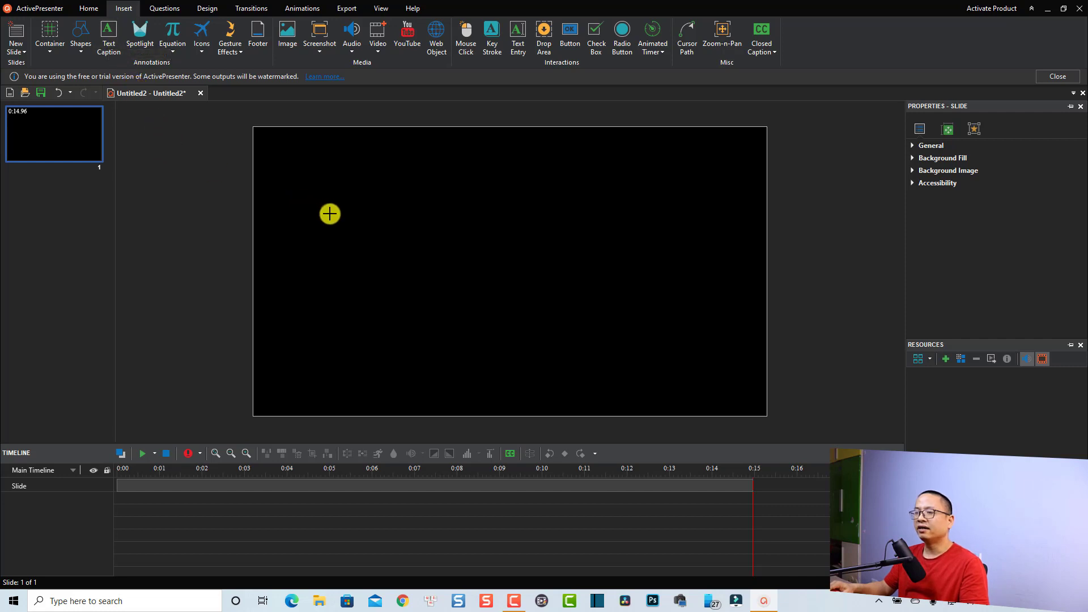
left_click_drag(339, 217, 692, 318)
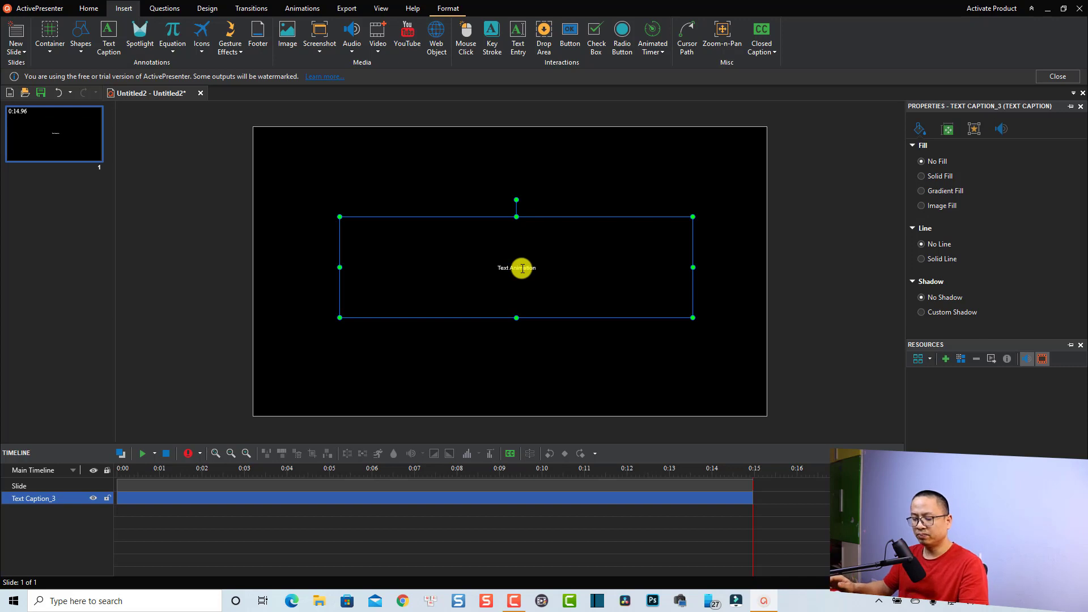
triple_click(522, 268)
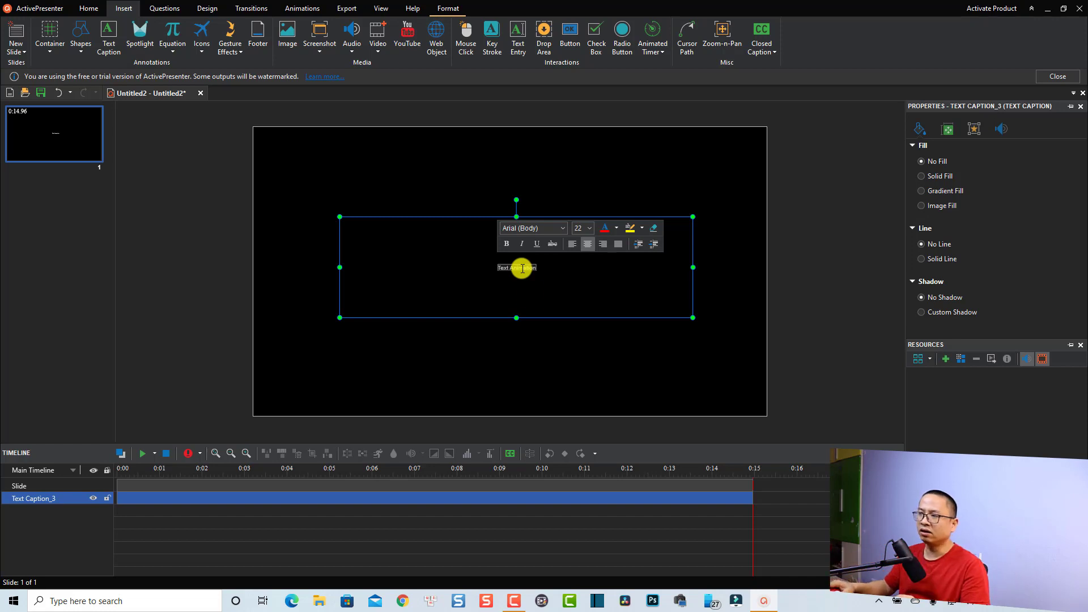
- Set the caption text to Arial Black at size 66
left_click(557, 229)
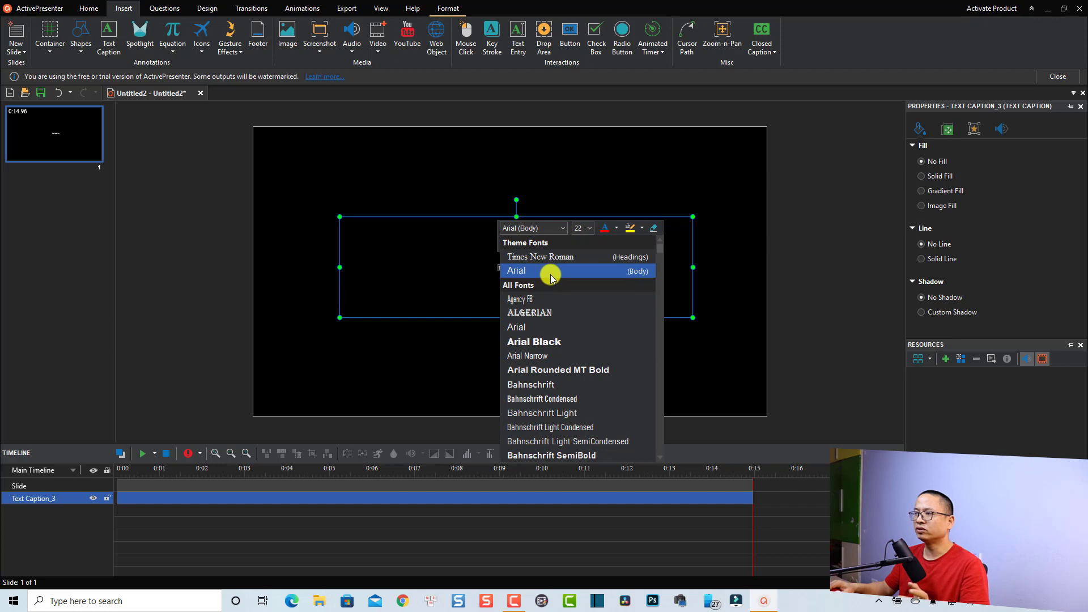
left_click(533, 343)
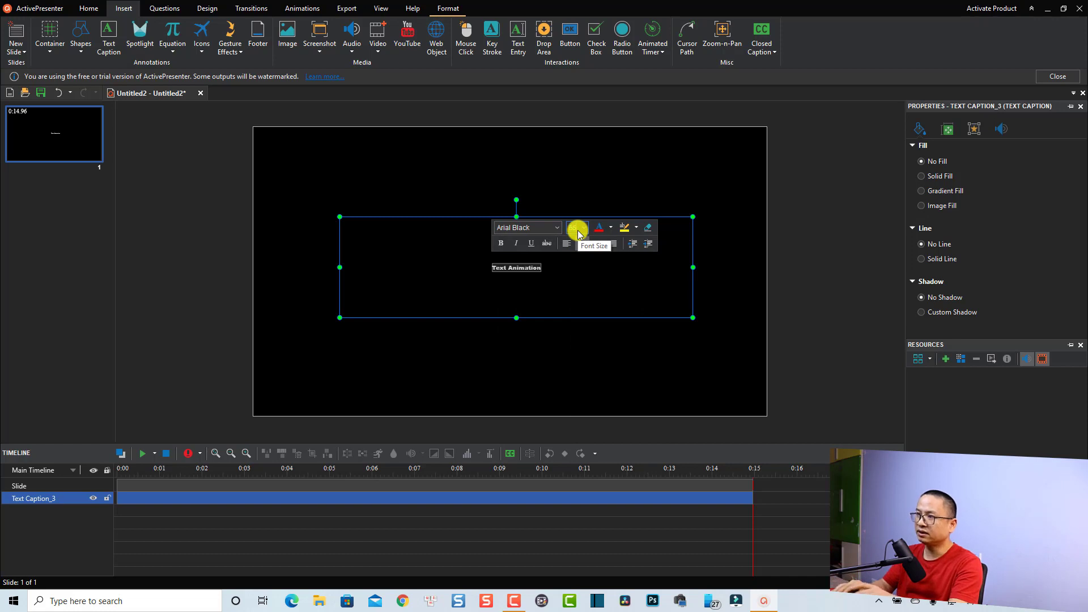
key("Return")
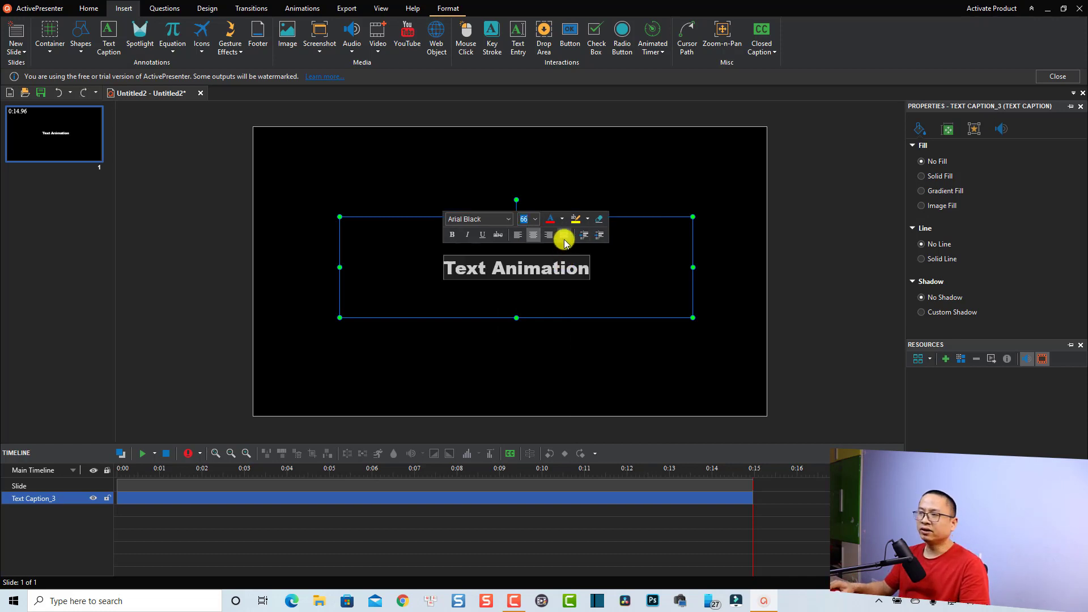
left_click(562, 220)
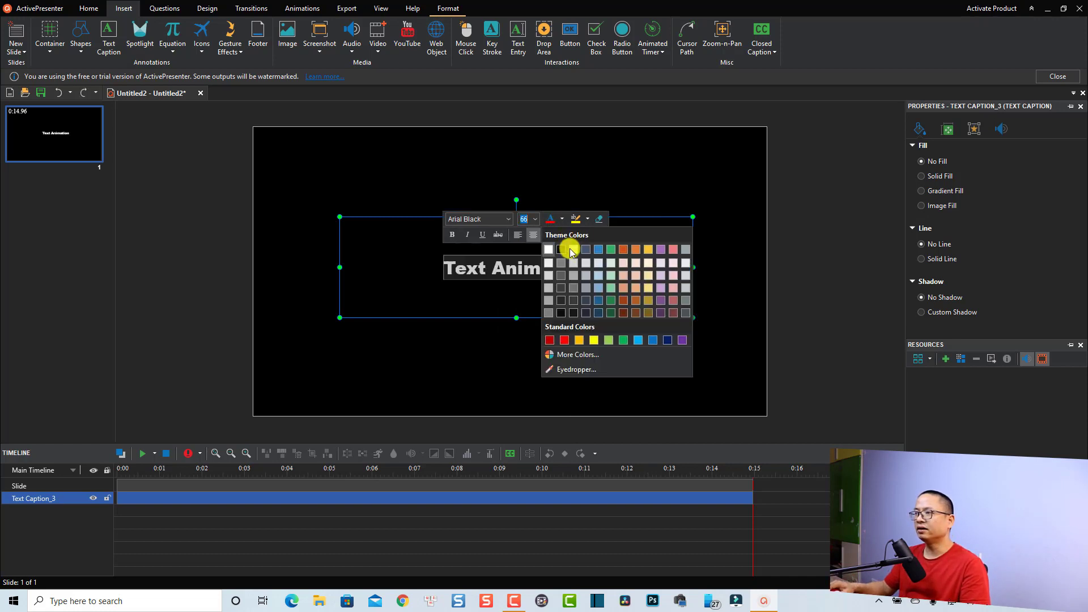
left_click(453, 236)
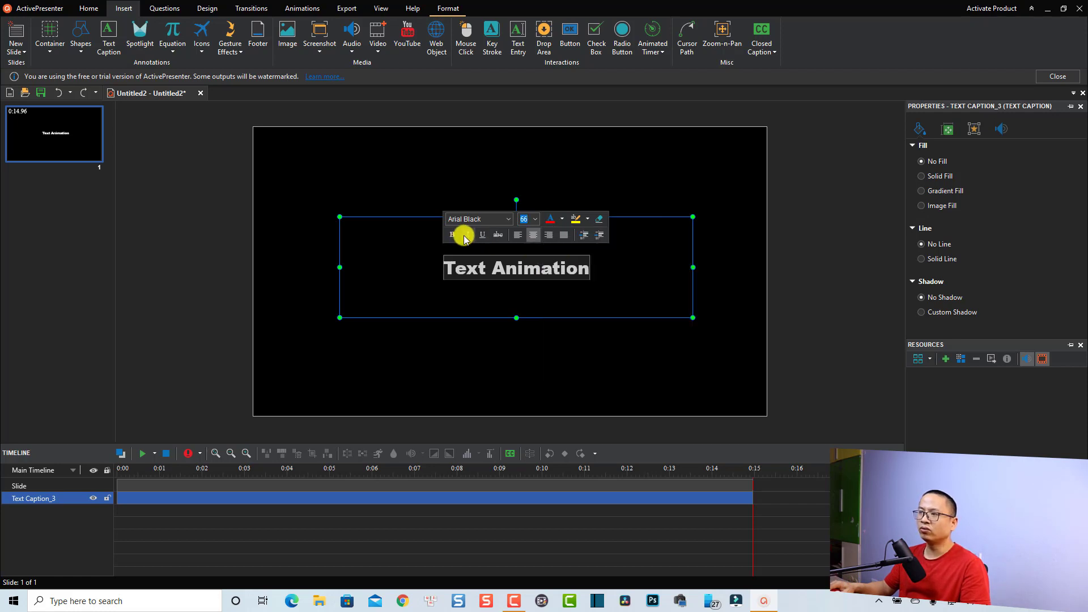
- Make the caption text italic and underlined, then shrink its box to fit the words
left_click(468, 237)
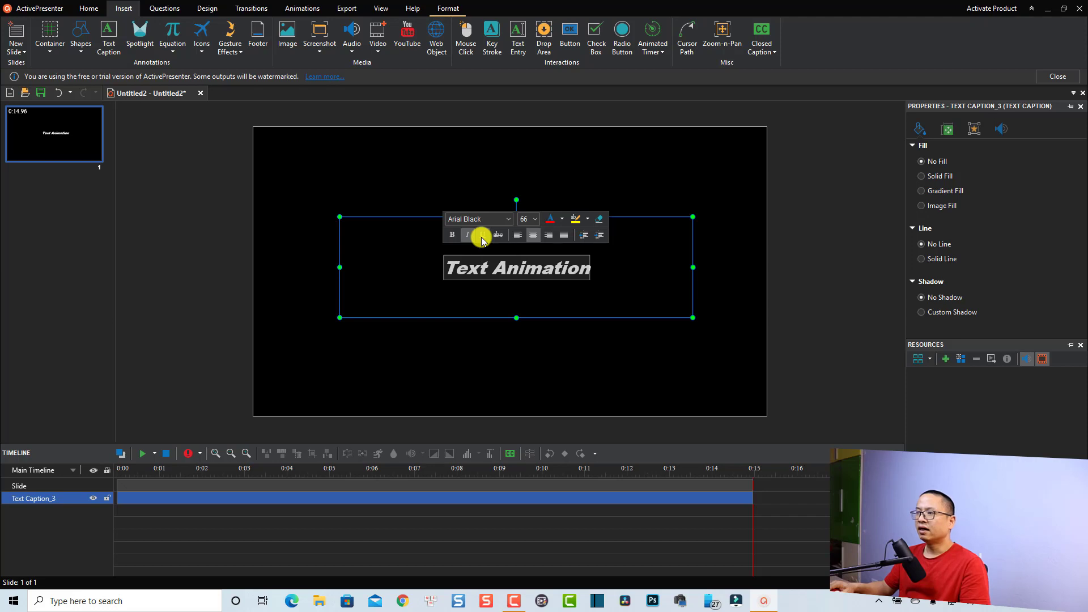
left_click(482, 235)
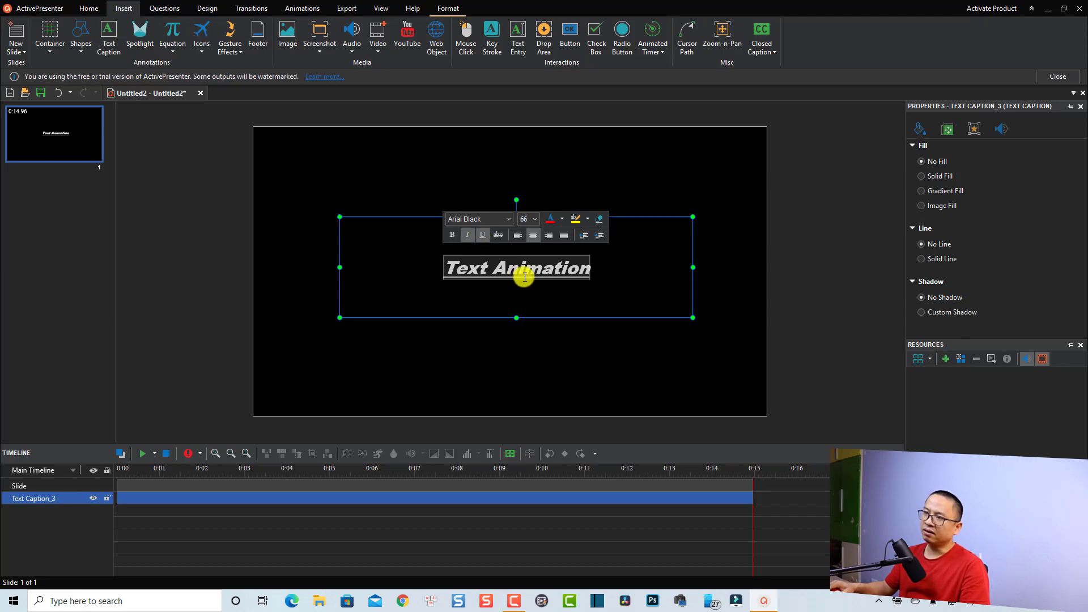
left_click(524, 273)
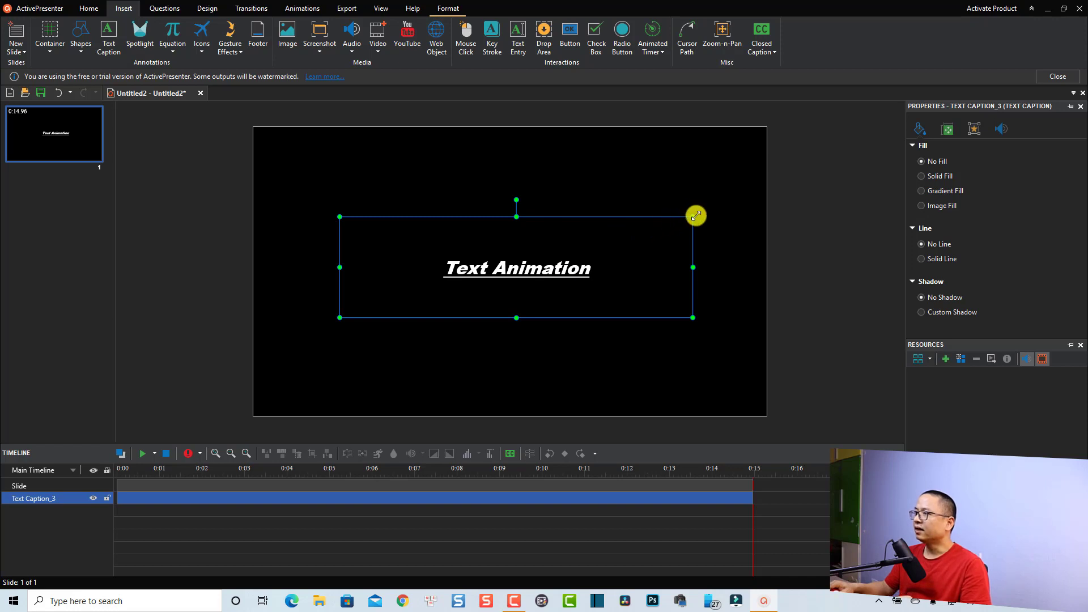
left_click_drag(693, 216, 522, 269)
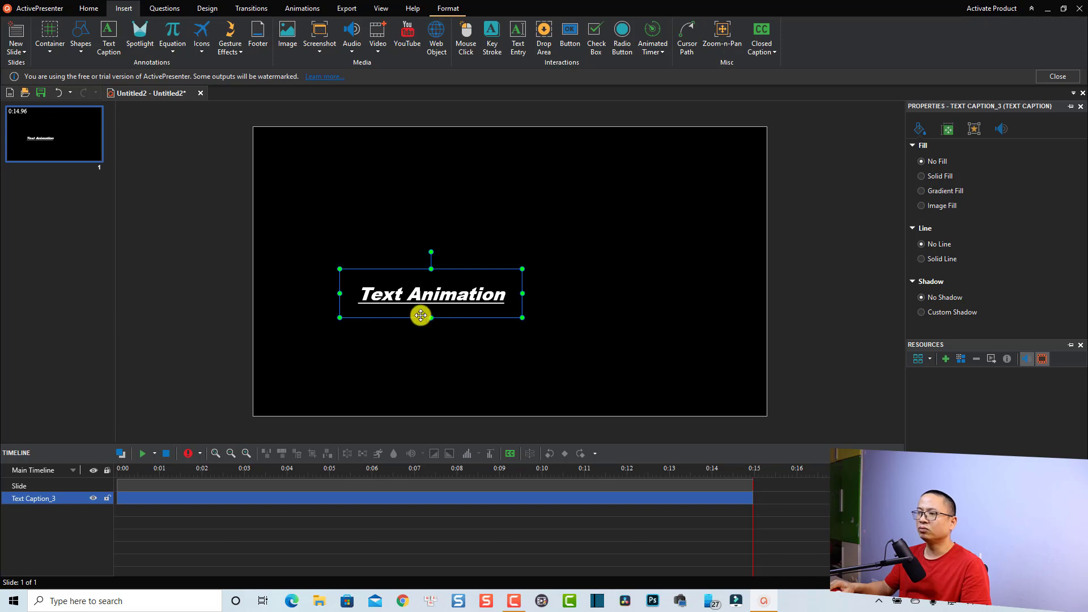
- Move the caption toward the slide centre and give its box a solid red fill
left_click_drag(422, 316, 496, 285)
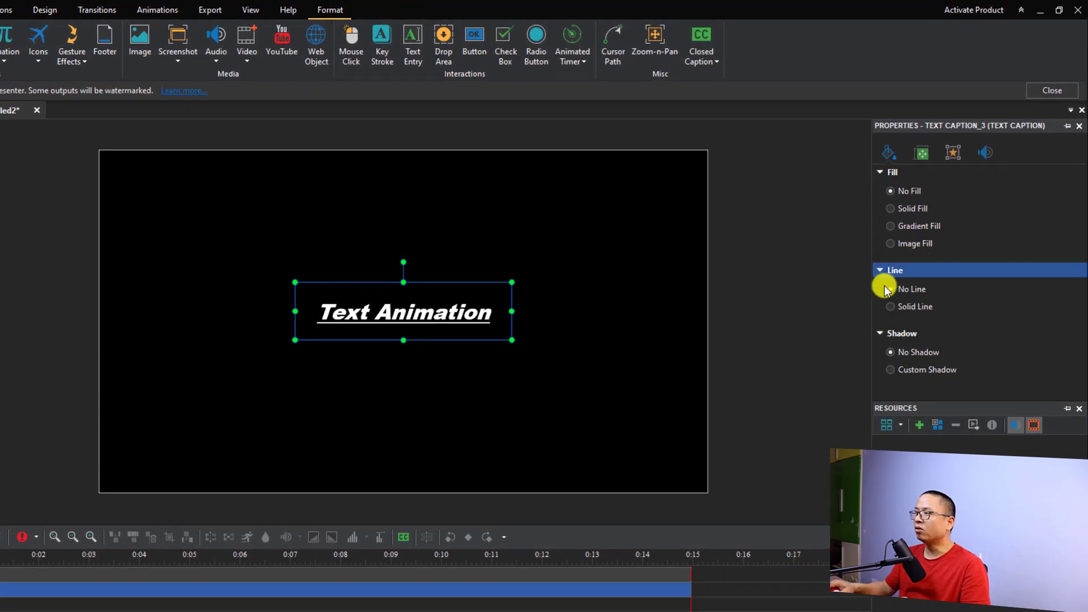
left_click(889, 208)
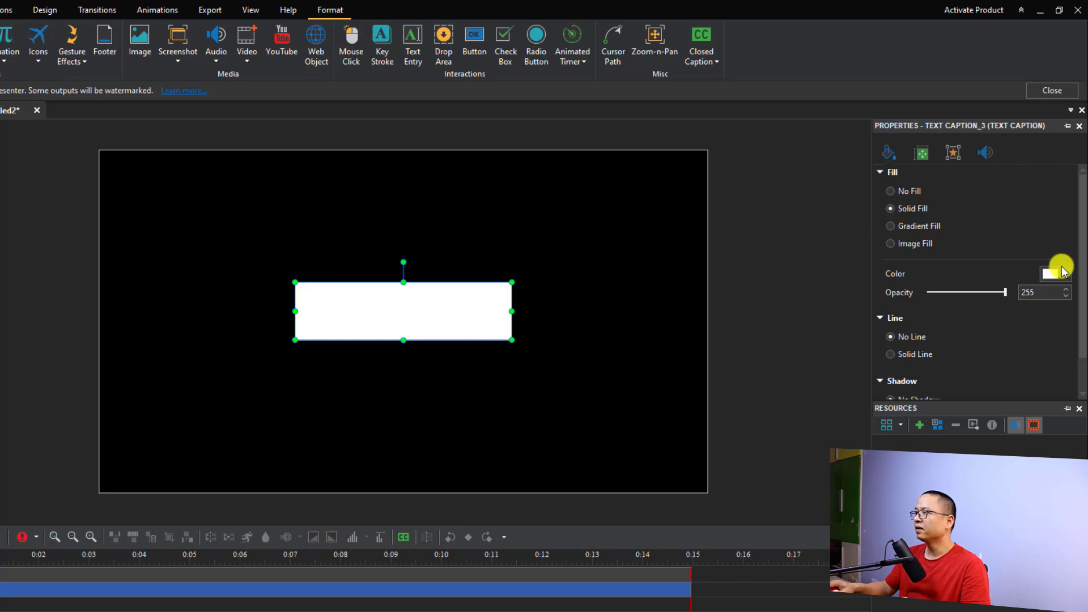
left_click(1065, 276)
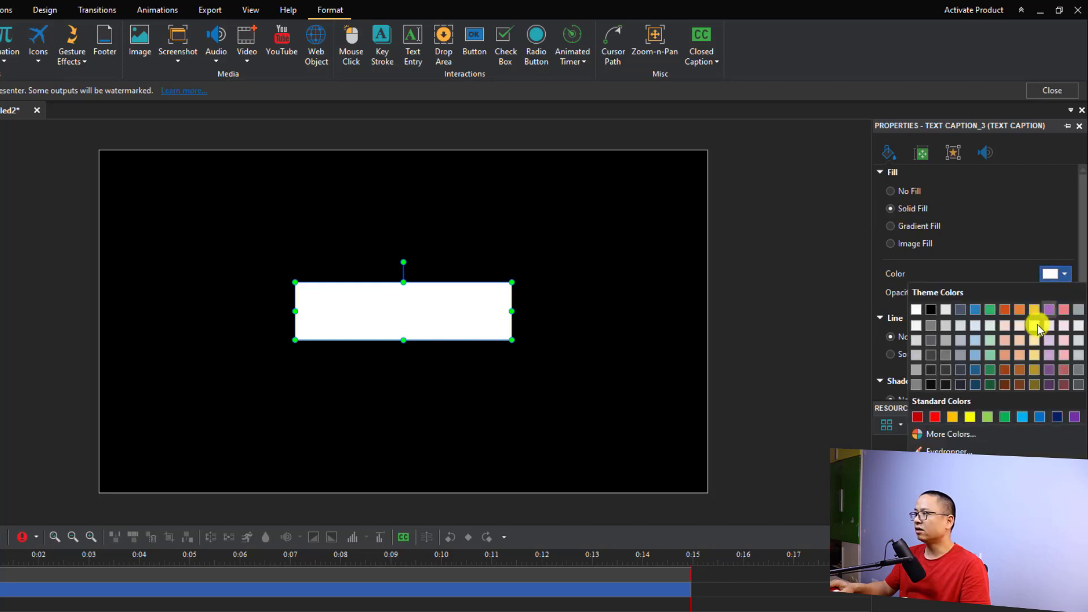
left_click(931, 418)
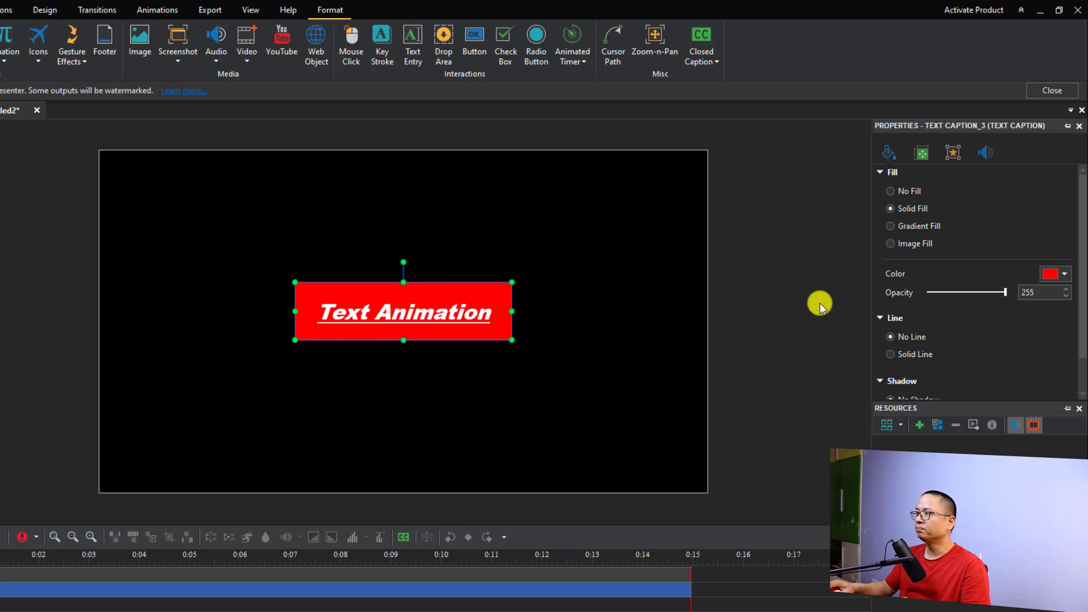
left_click_drag(1081, 252, 1079, 287)
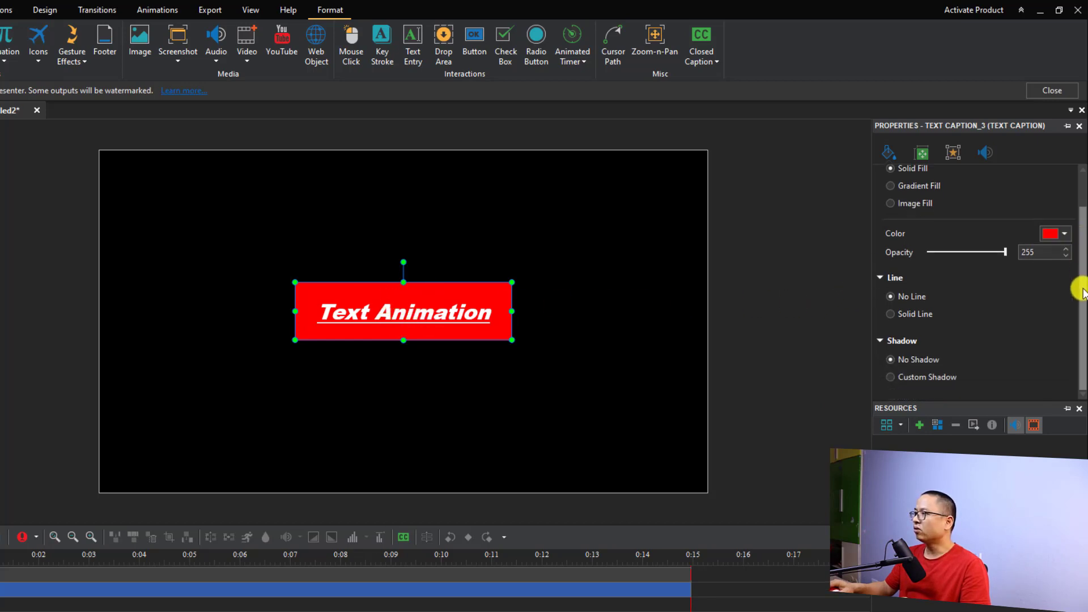
- Outline the caption with a solid light blue line of width 4
left_click(891, 315)
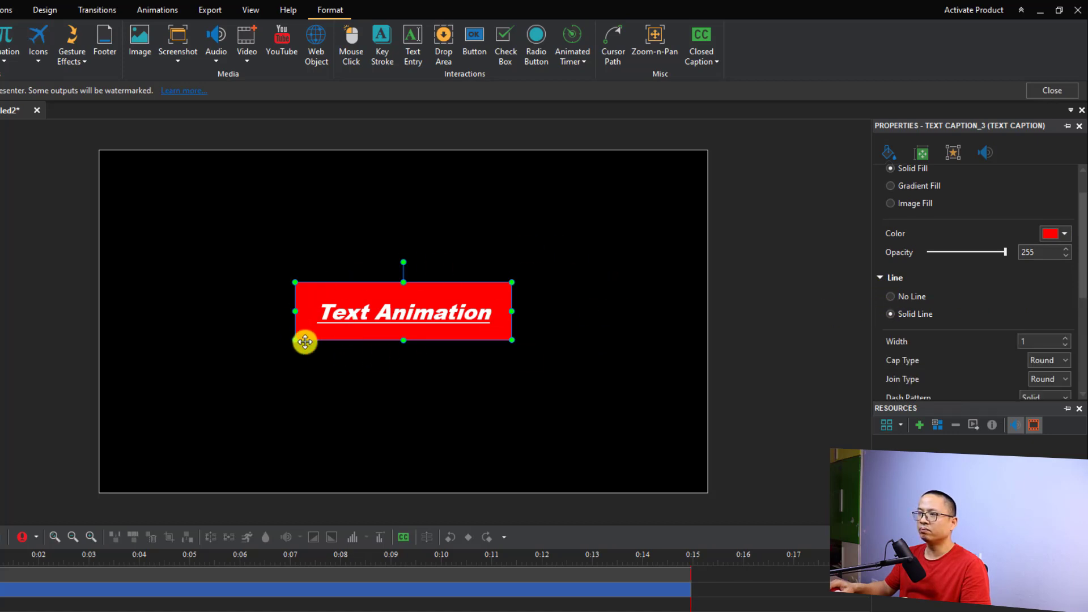
left_click(1037, 339)
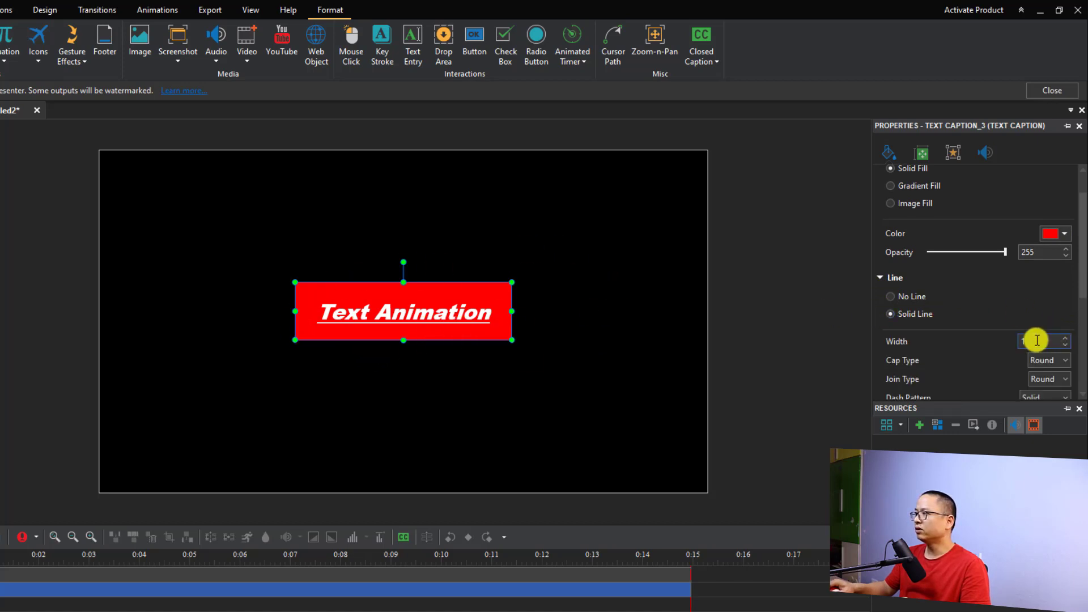
left_click_drag(1037, 340, 997, 341)
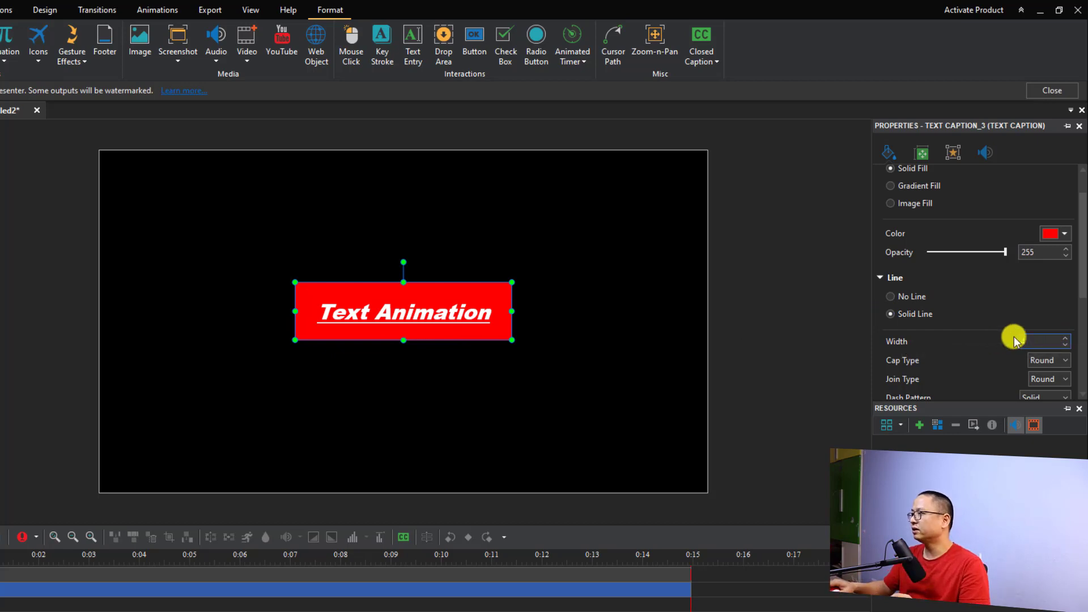
type("4")
left_click_drag(1081, 283, 1082, 363)
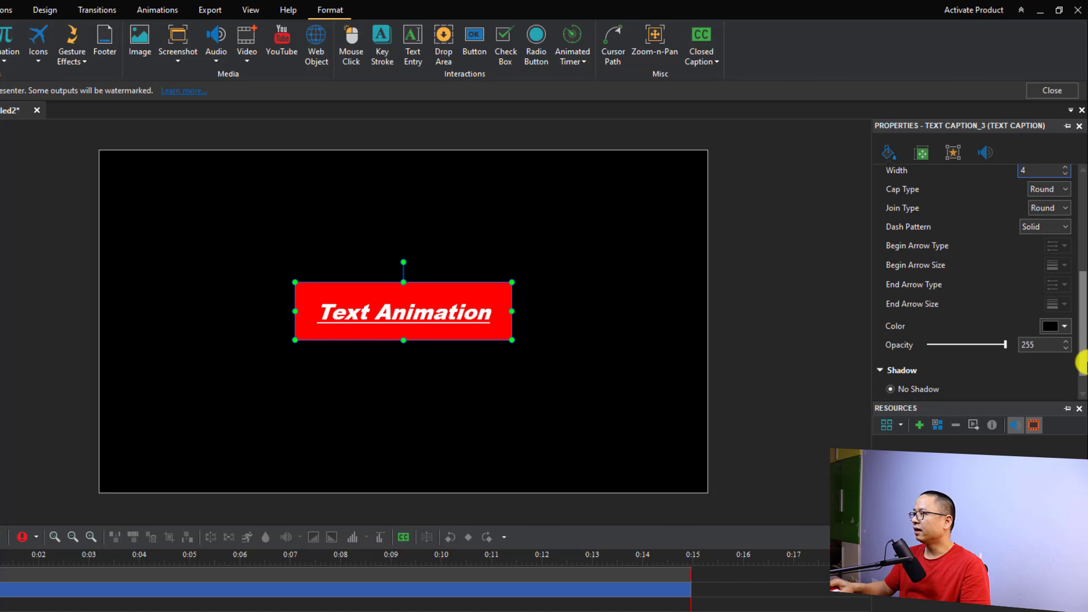
left_click(1065, 326)
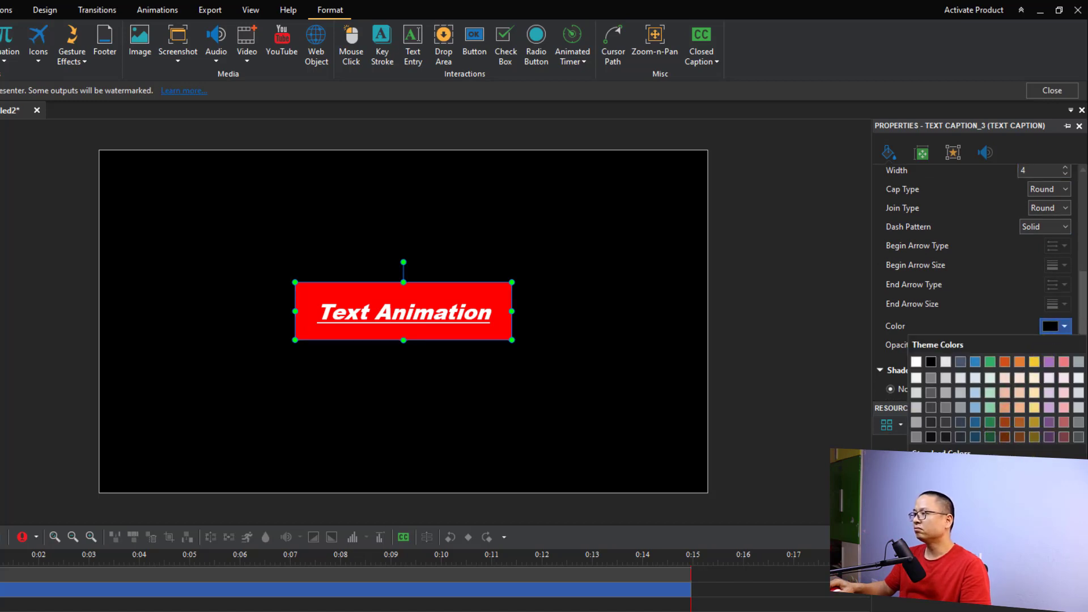
left_click(1004, 468)
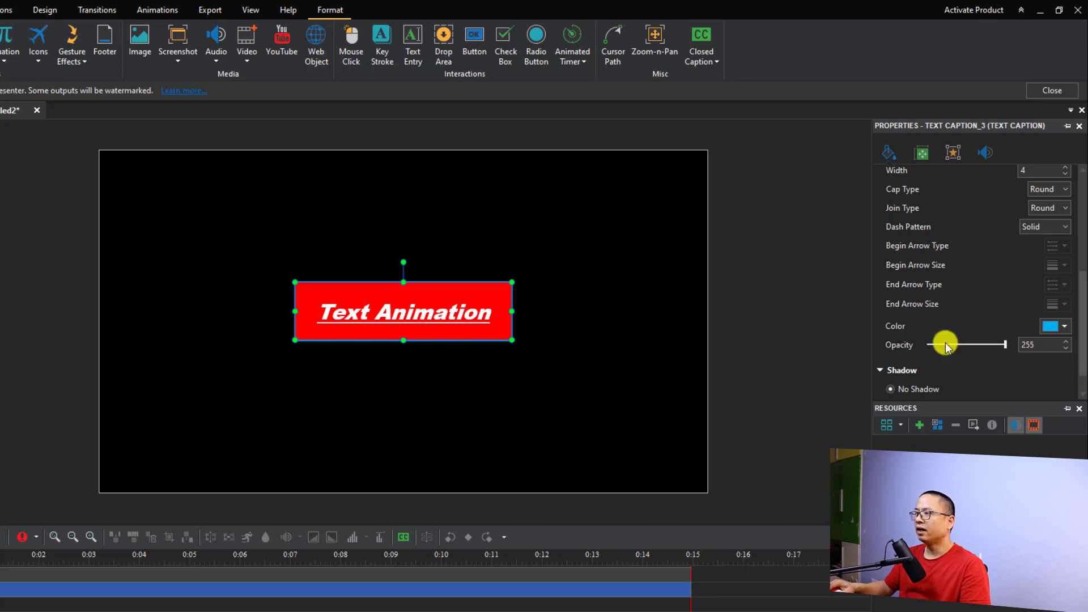
- Add a custom preset drop shadow coloured yellow, then deselect the caption
scroll(1071, 326, "down", 2)
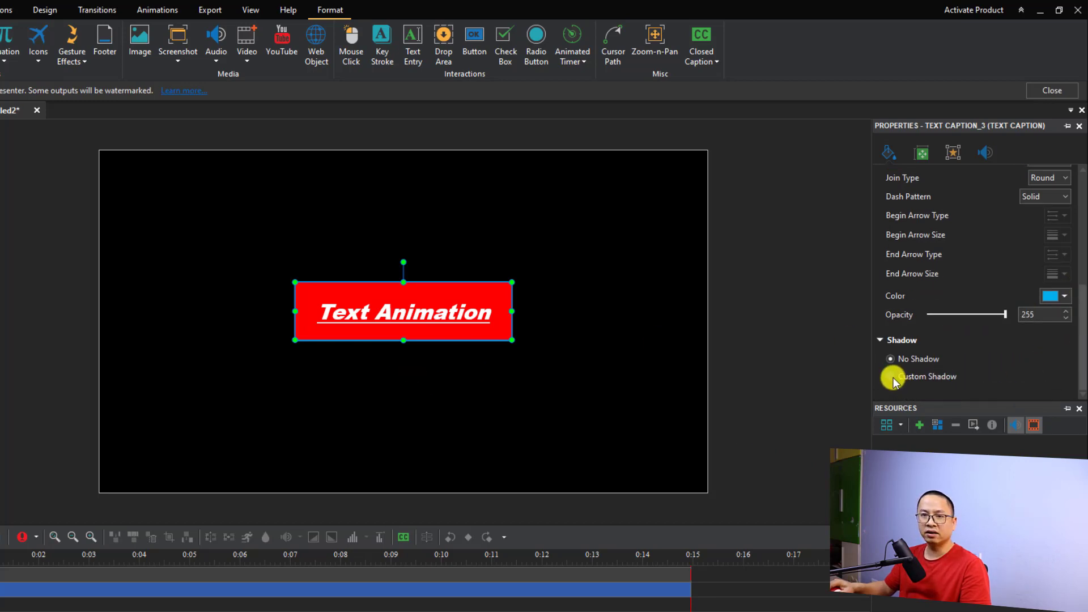
left_click(893, 378)
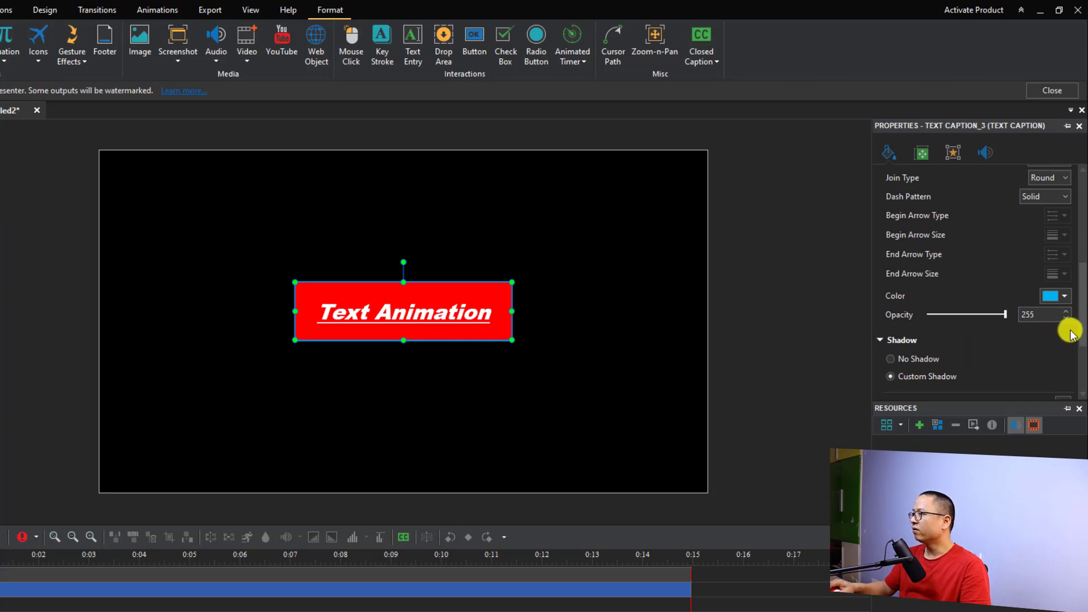
scroll(1076, 345, "down", 3)
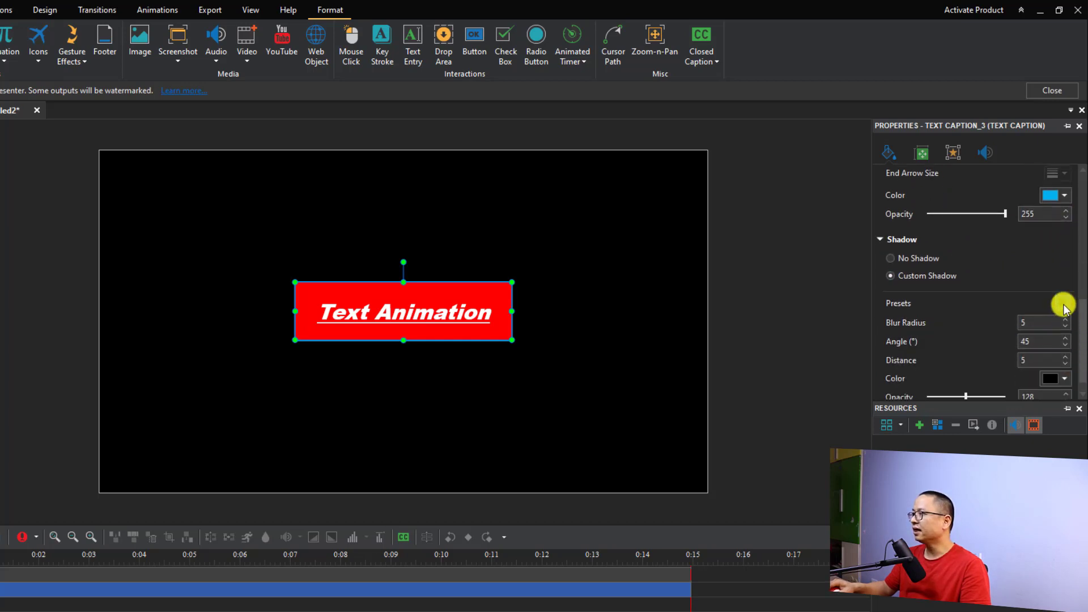
left_click(1063, 306)
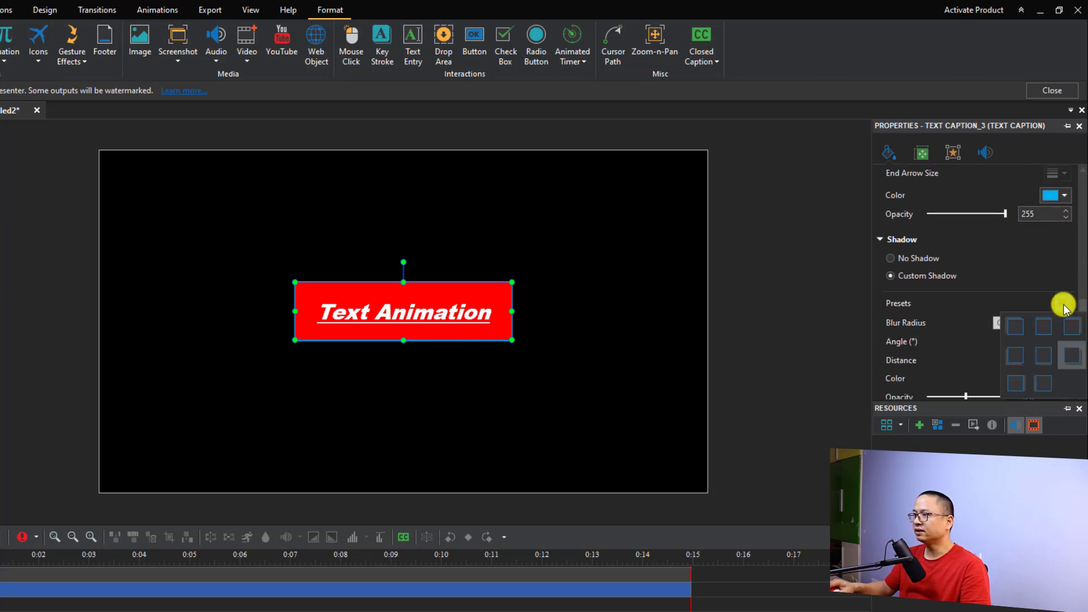
left_click(1067, 353)
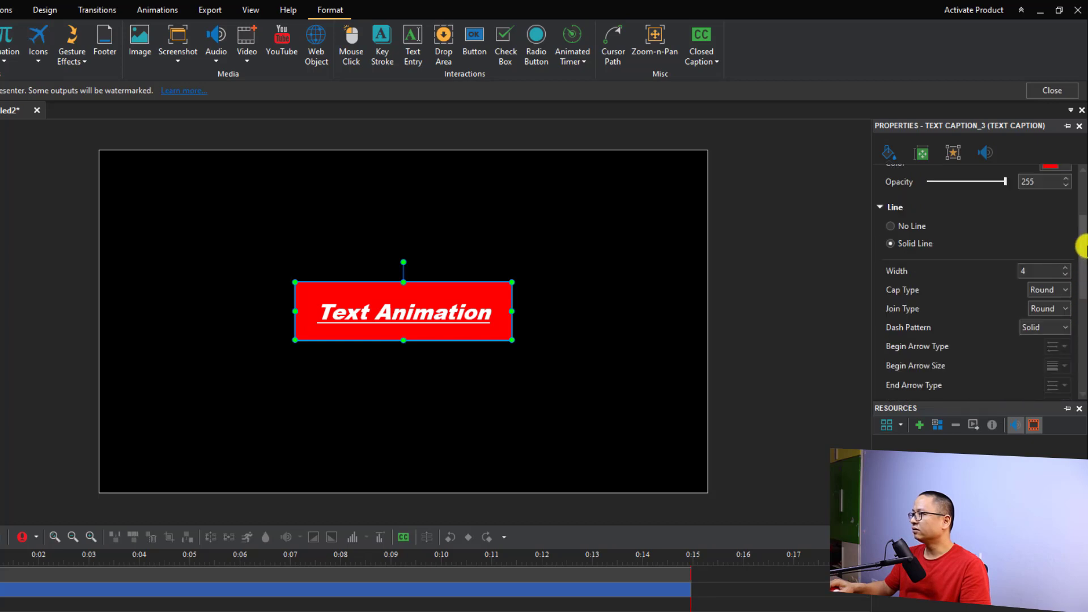
left_click_drag(1082, 256, 1078, 355)
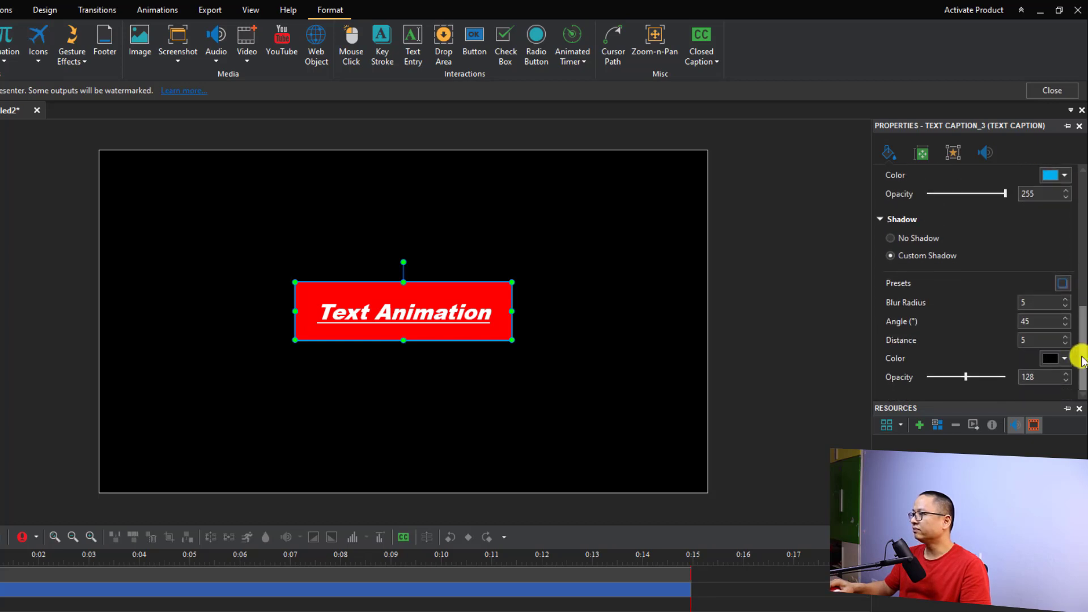
left_click(1065, 359)
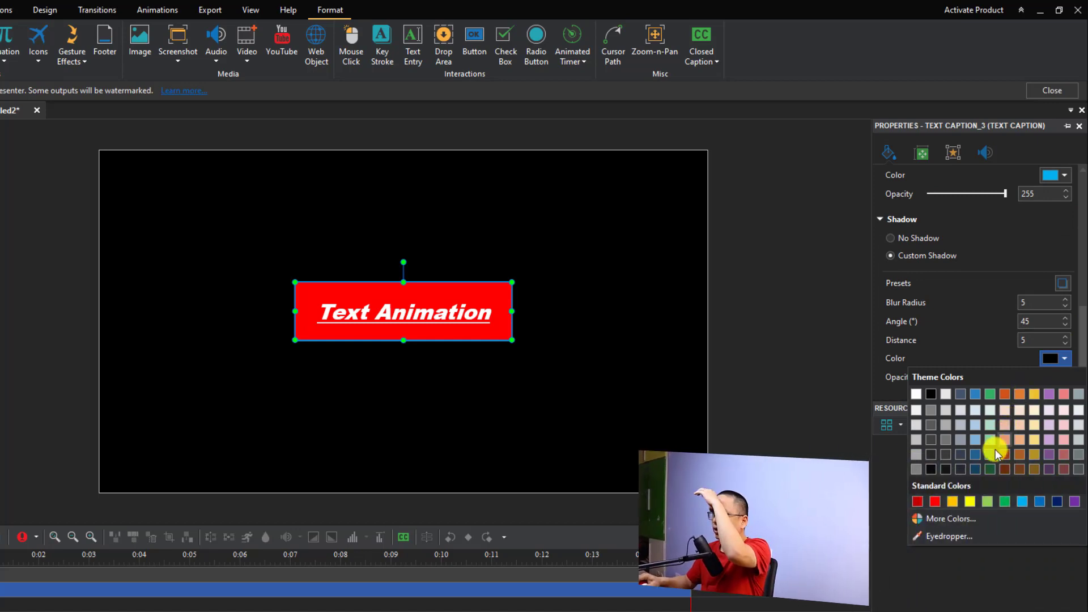
left_click(969, 501)
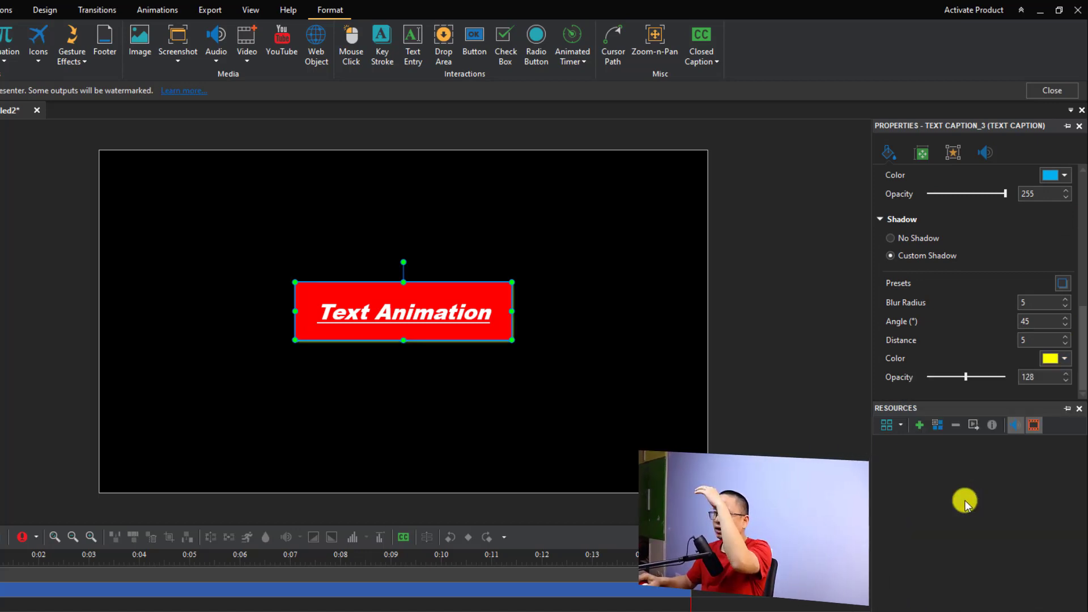
key("Escape")
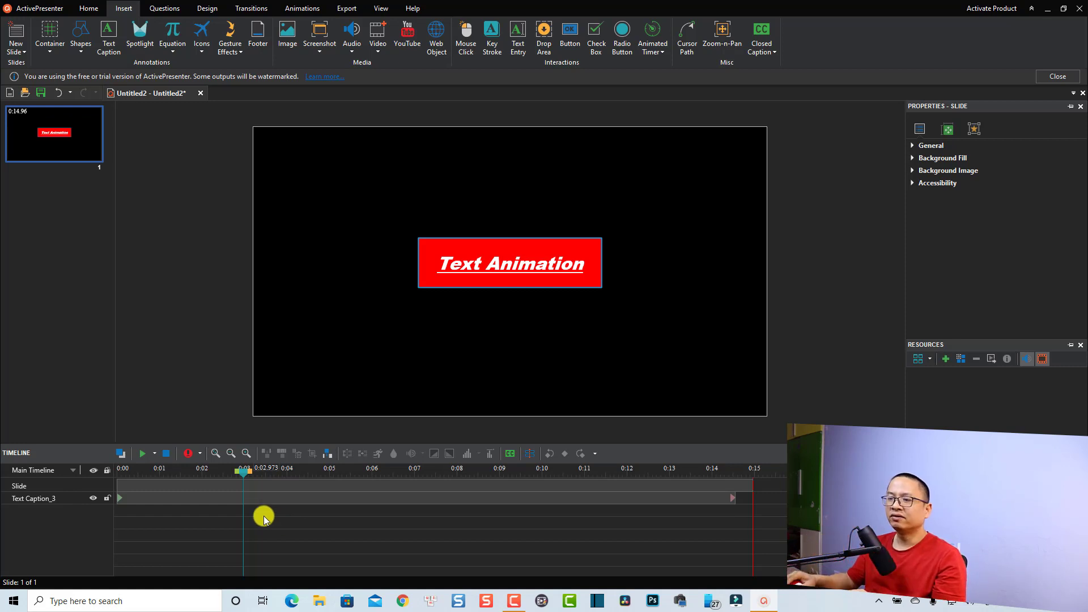
- Select the Text Caption_3 track, move the playhead to about 0:01.3, and show the Animations options
left_click(206, 498)
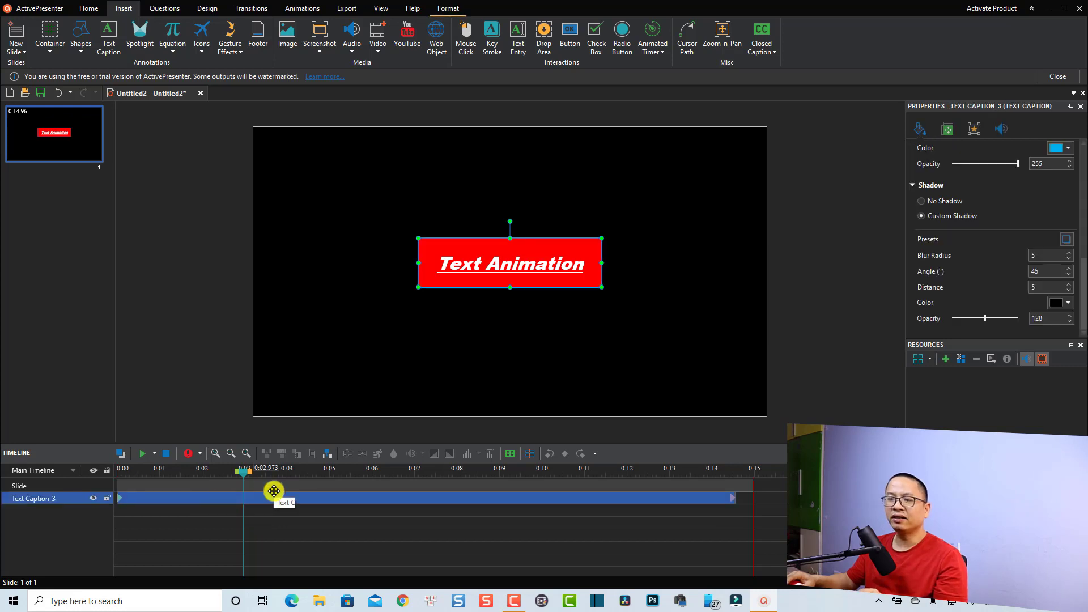
left_click_drag(243, 477, 166, 489)
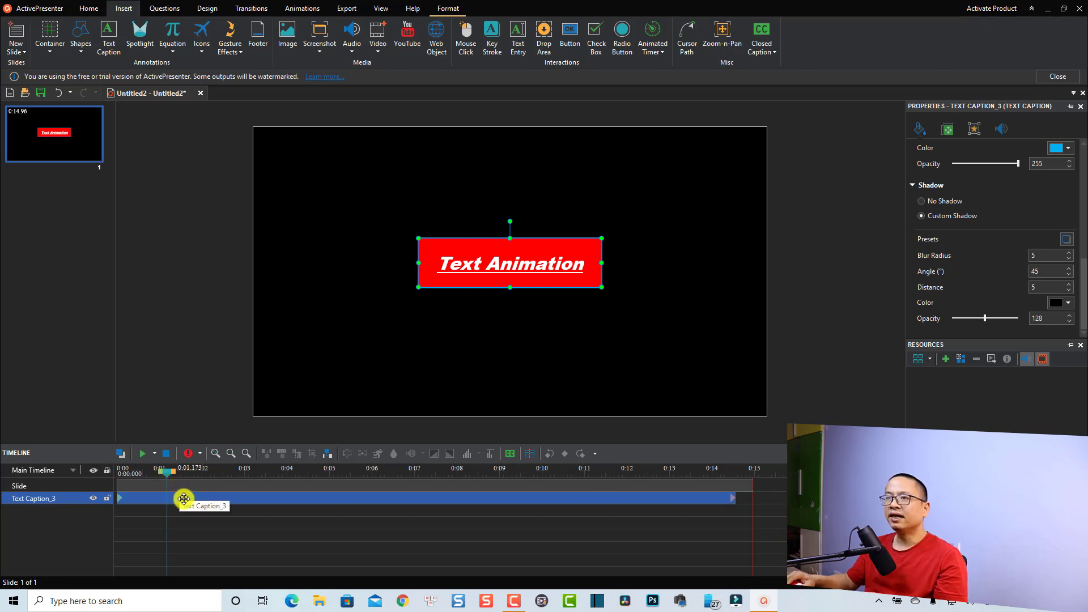
left_click(298, 12)
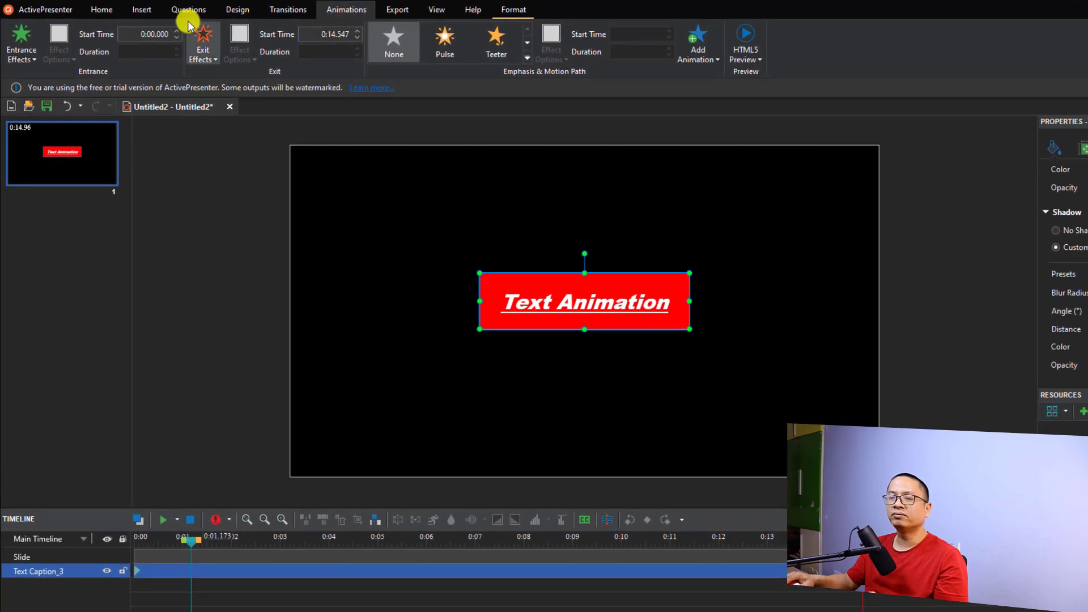
- Apply the Expand entrance effect and lengthen it to about 0:00.633 on the timeline
left_click(23, 54)
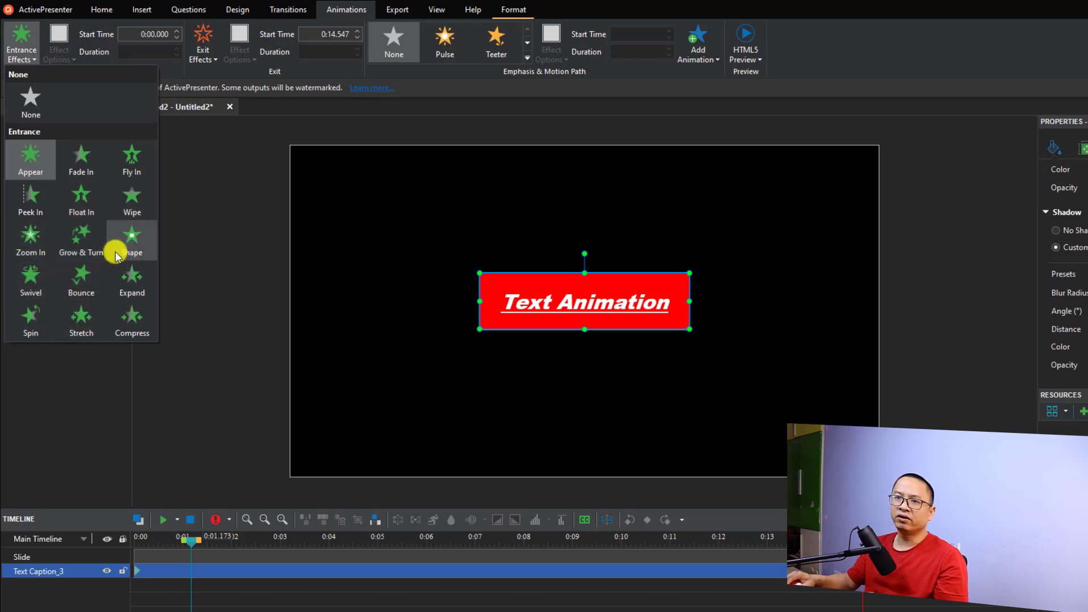
left_click(129, 292)
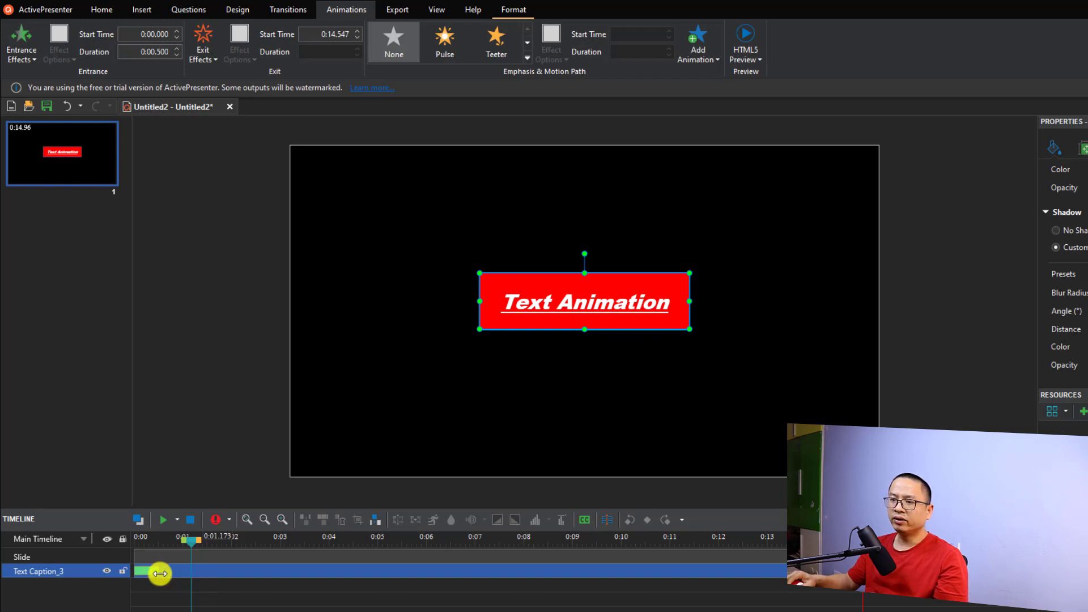
mouse_move(156, 573)
left_mouse_down()
mouse_move(325, 568)
mouse_move(152, 571)
left_mouse_up()
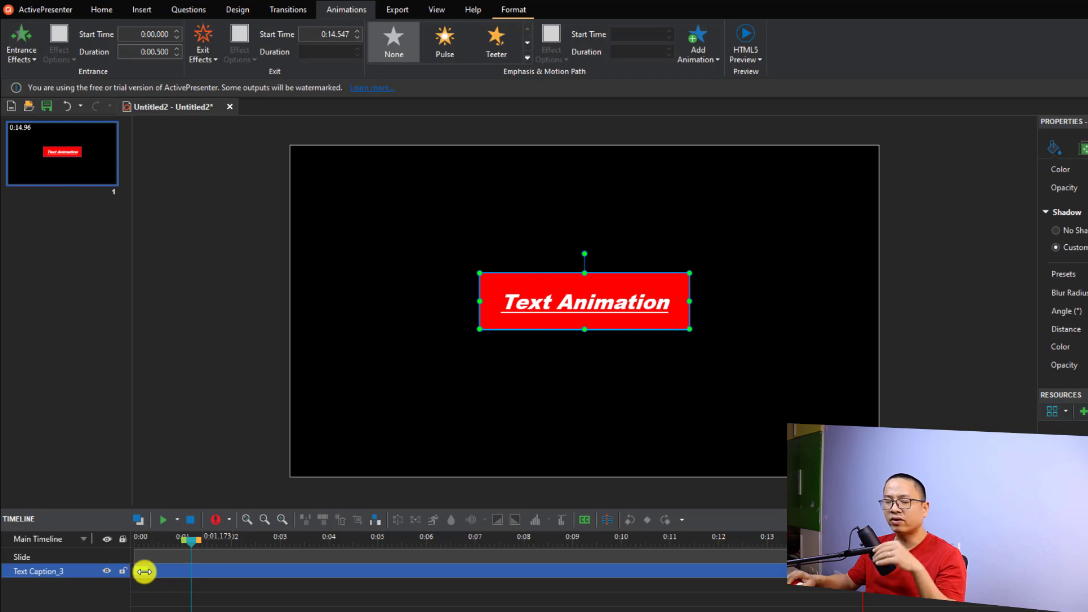
left_click_drag(146, 571, 165, 571)
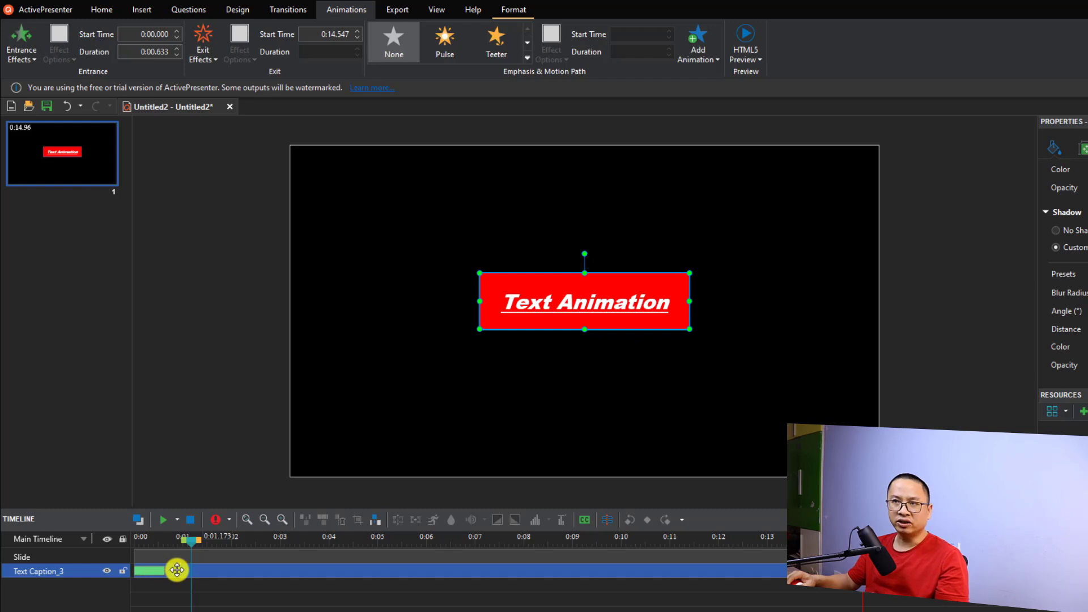
- Add a 0.5-second Fade Out exit and shorten the caption so its exit starts at 0:05.087
left_click(204, 55)
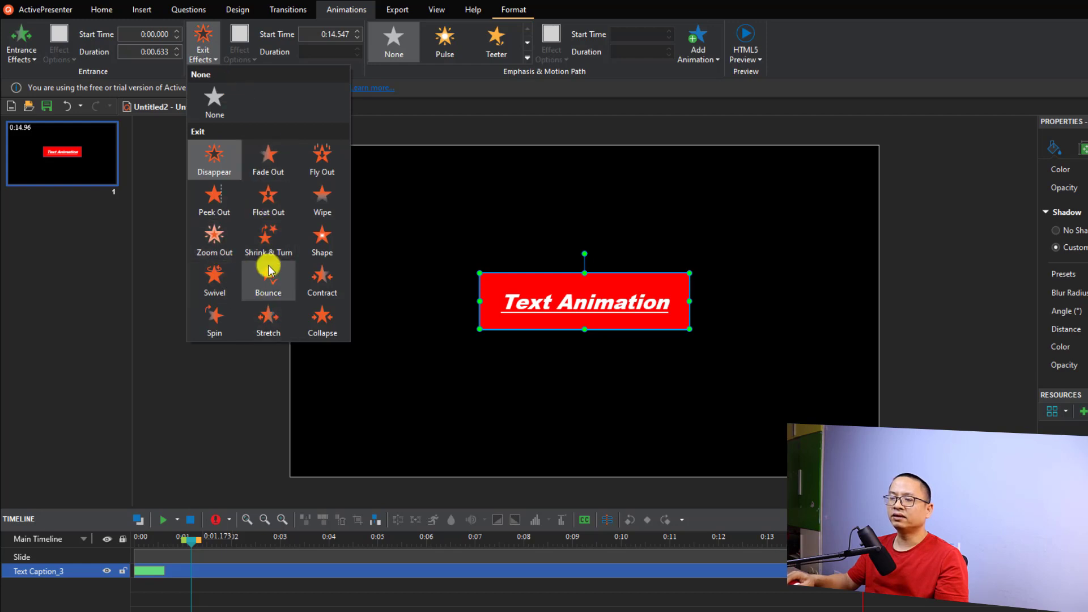
left_click(269, 169)
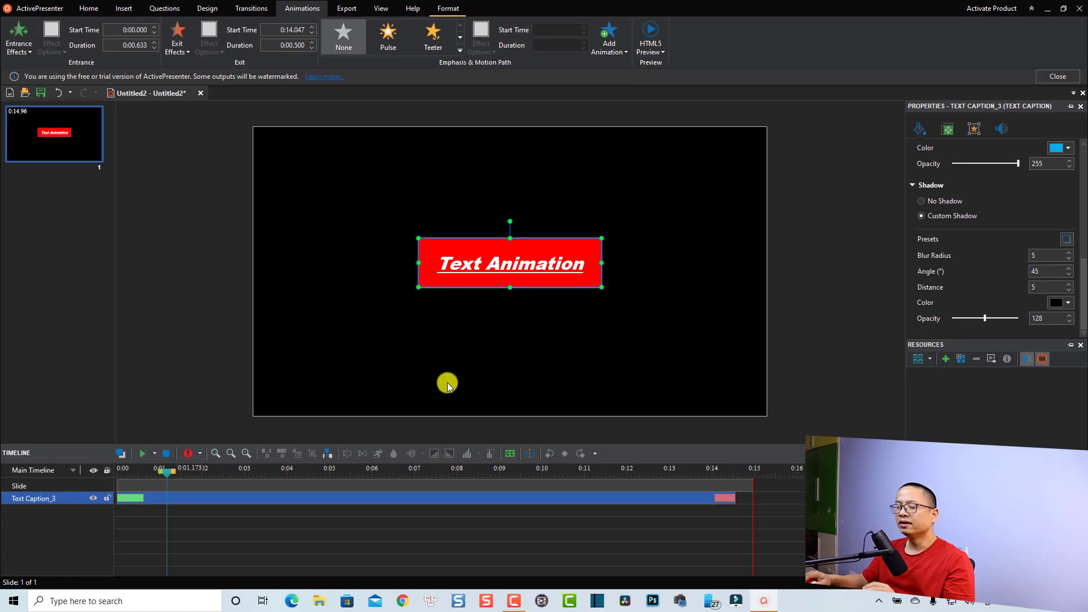
left_click(393, 531)
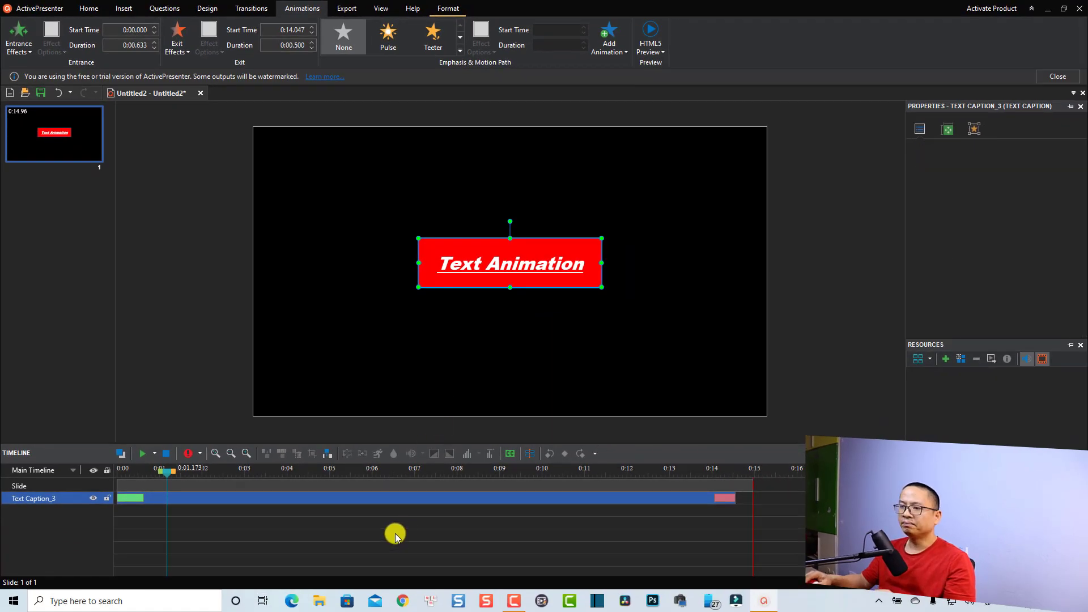
left_click(679, 499)
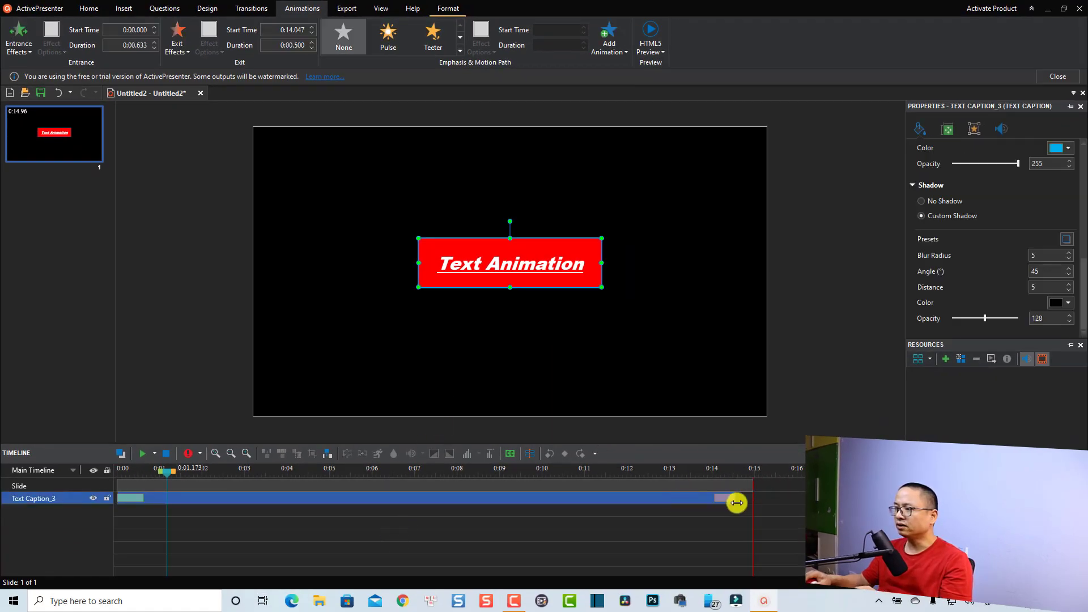
left_click_drag(729, 500, 297, 499)
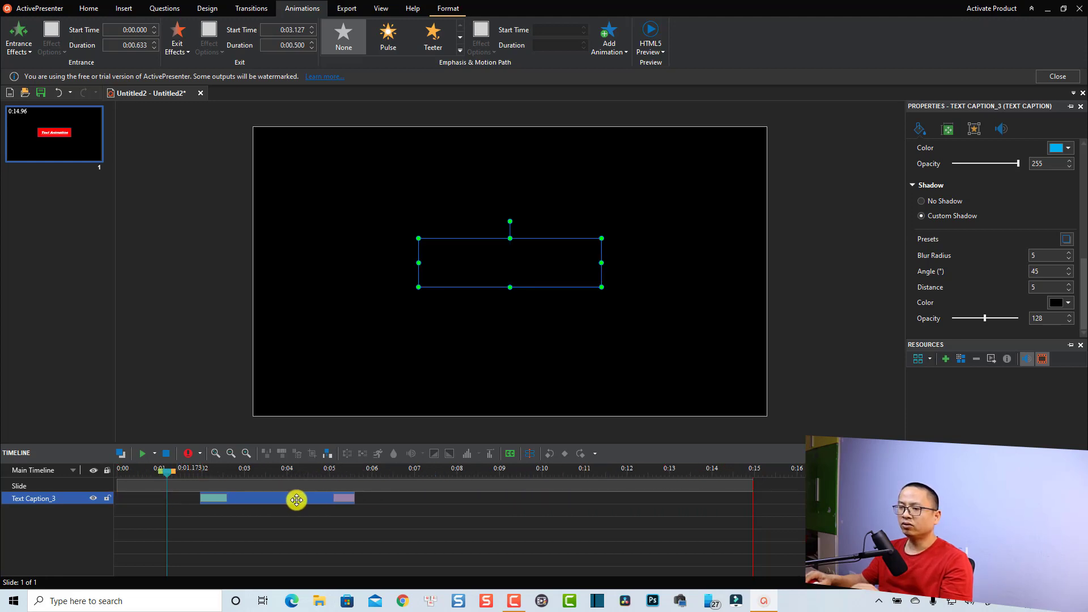
left_click(252, 536)
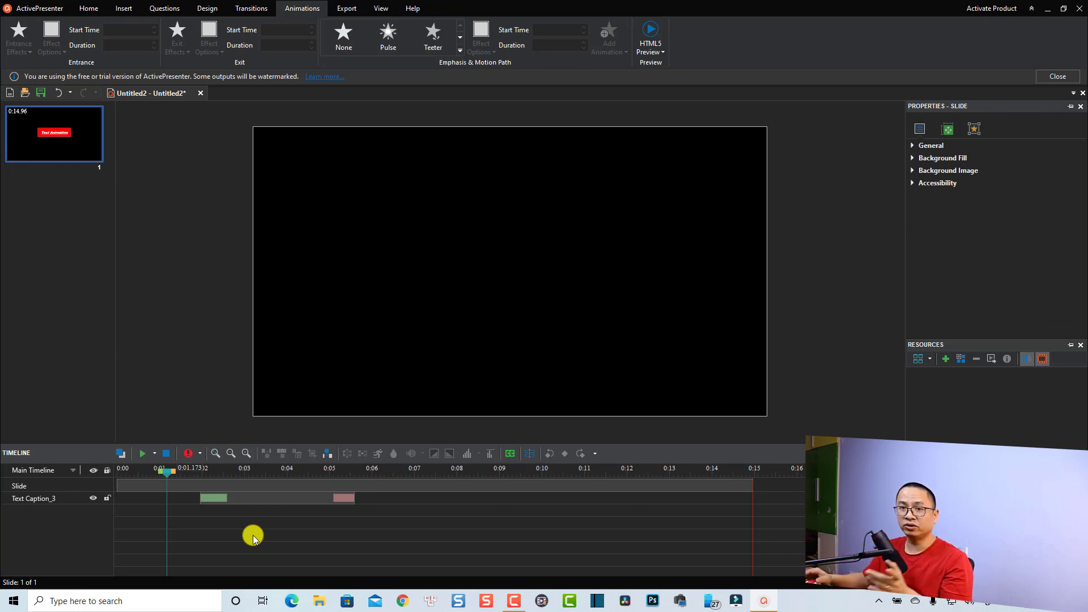
key("space")
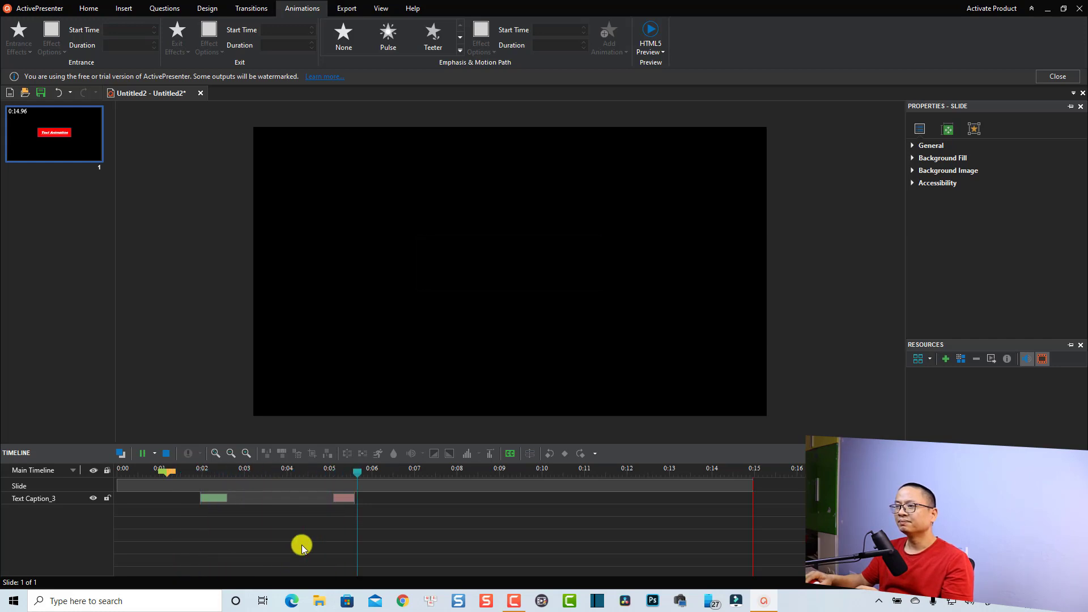
key("space")
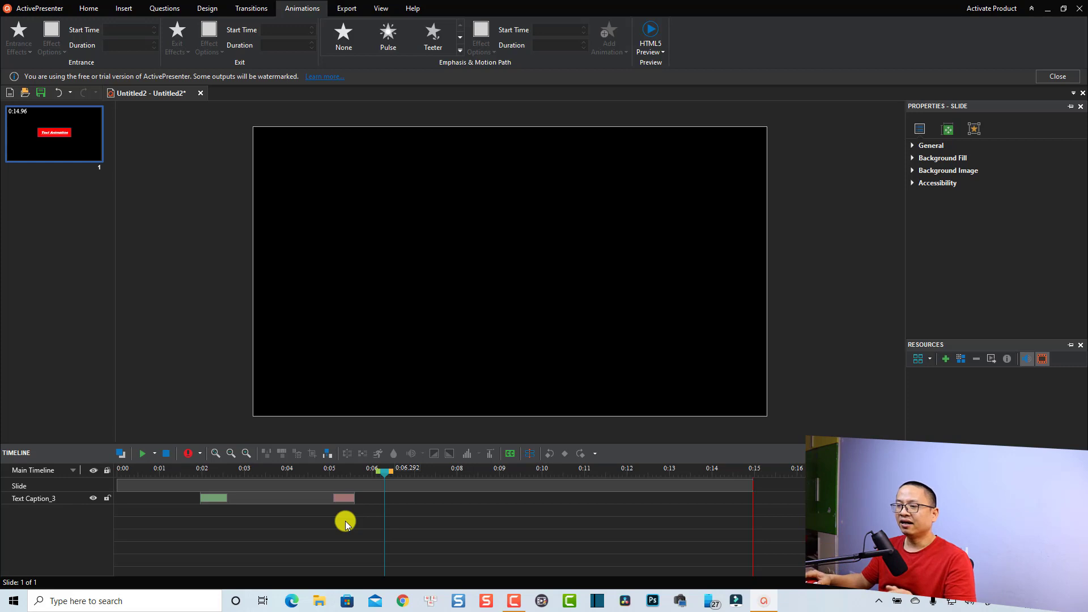
- Extend the caption's bar so its exit starts at 0:10.807, then set the playhead to 0:05.493
left_click(305, 500)
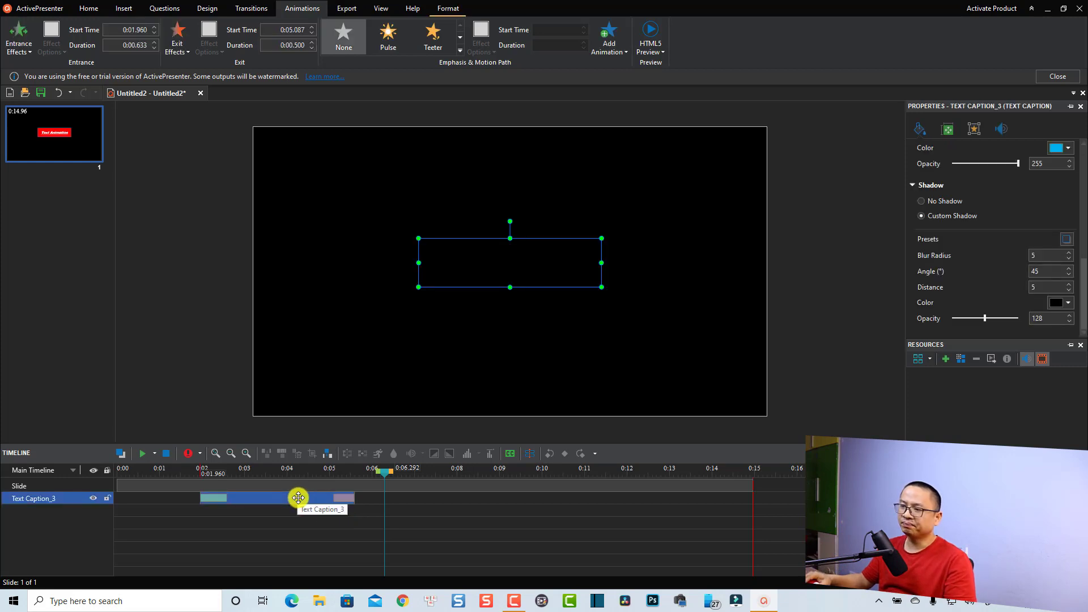
left_click_drag(353, 498, 598, 498)
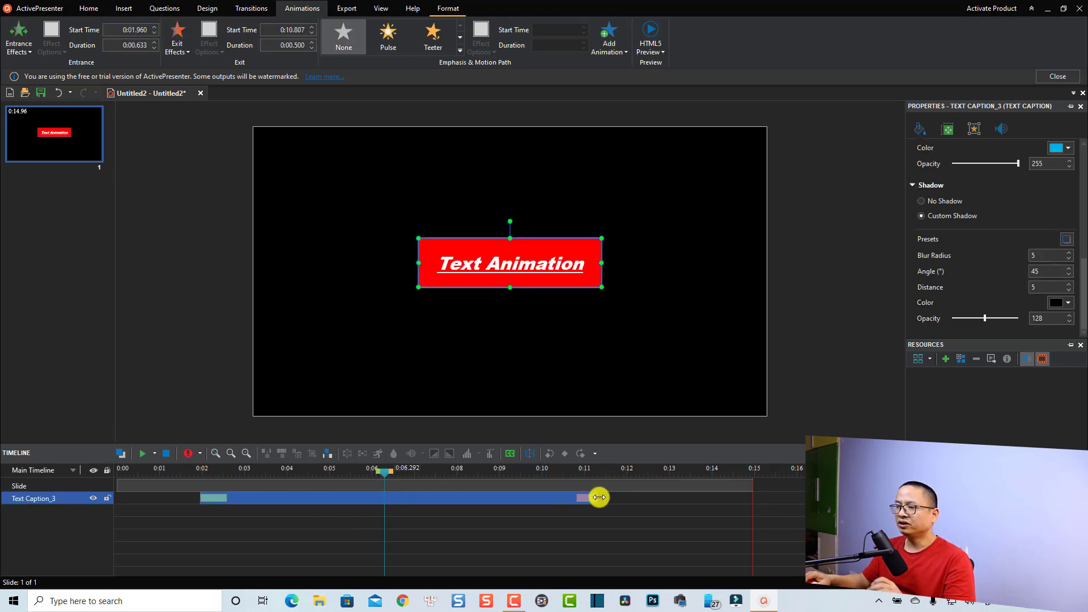
left_click(217, 472)
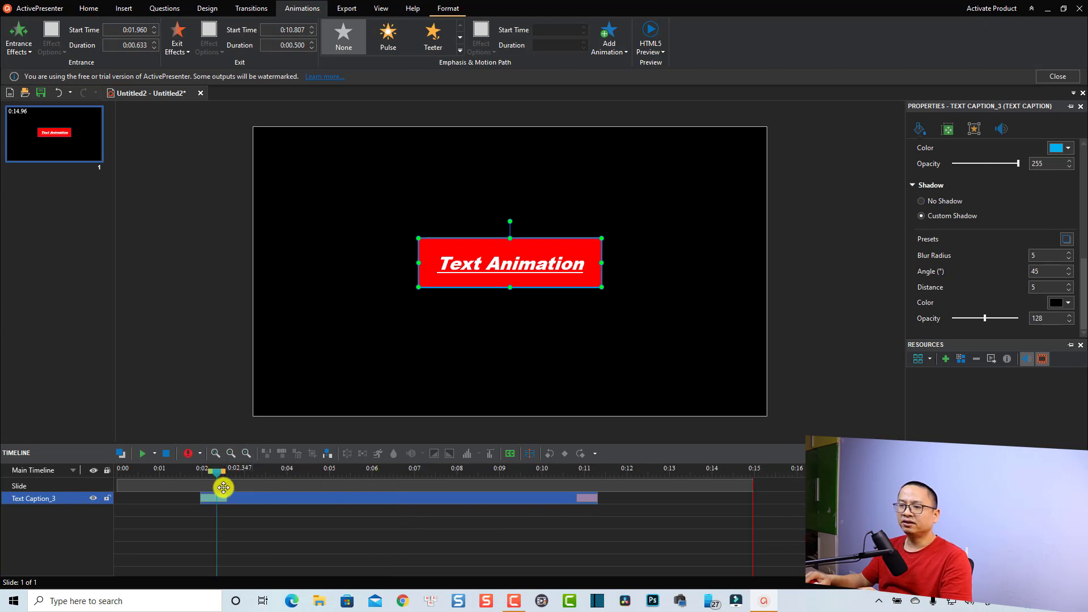
left_click(581, 476)
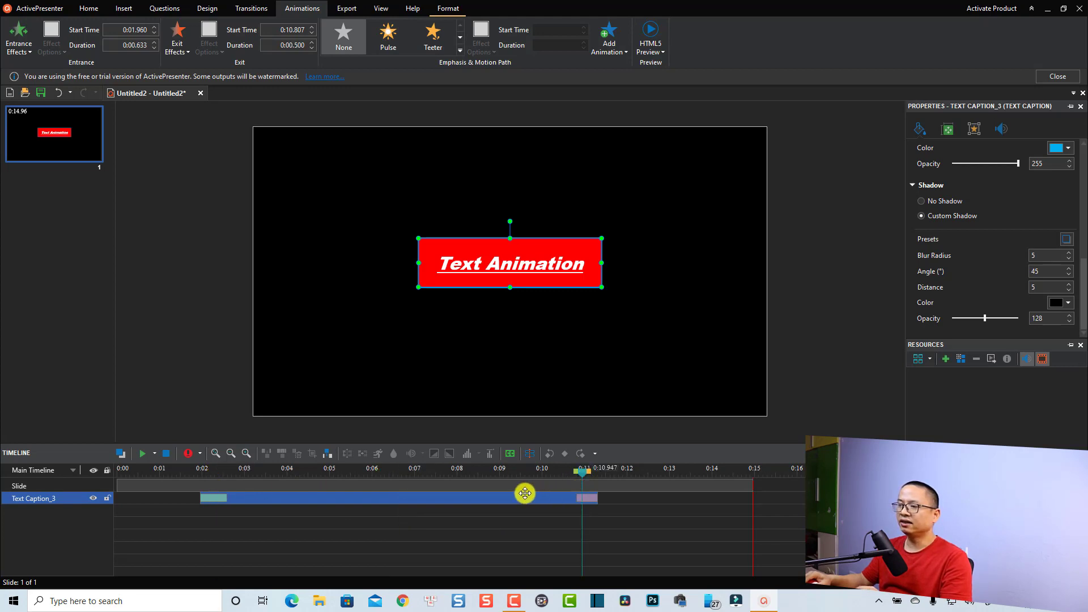
left_click(350, 473)
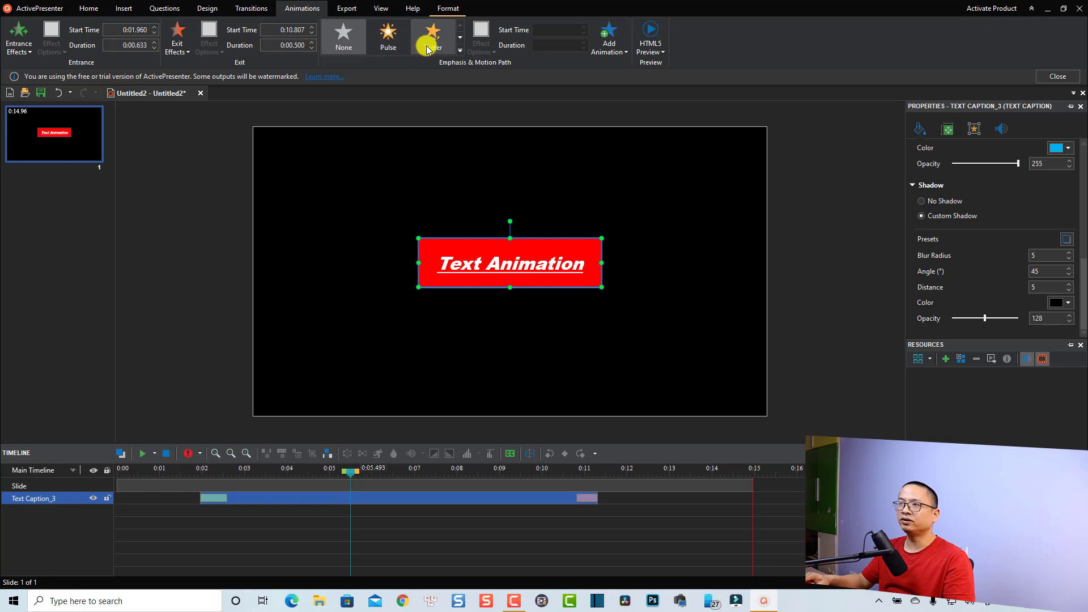
- Apply the circular Shapes motion path to the caption, narrowing it and shifting it below-right
left_click(460, 51)
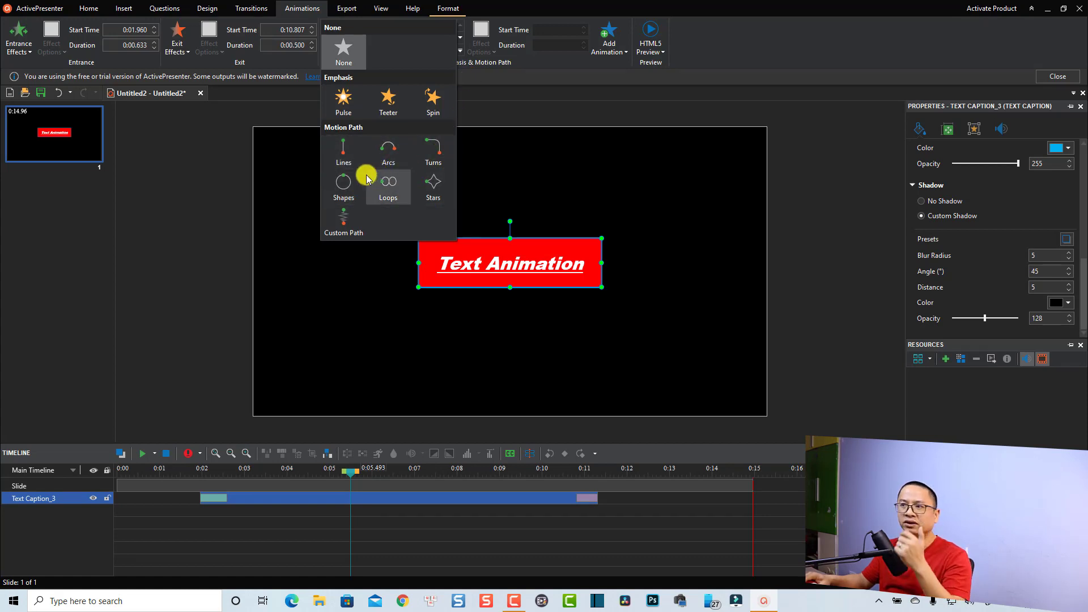
left_click(342, 193)
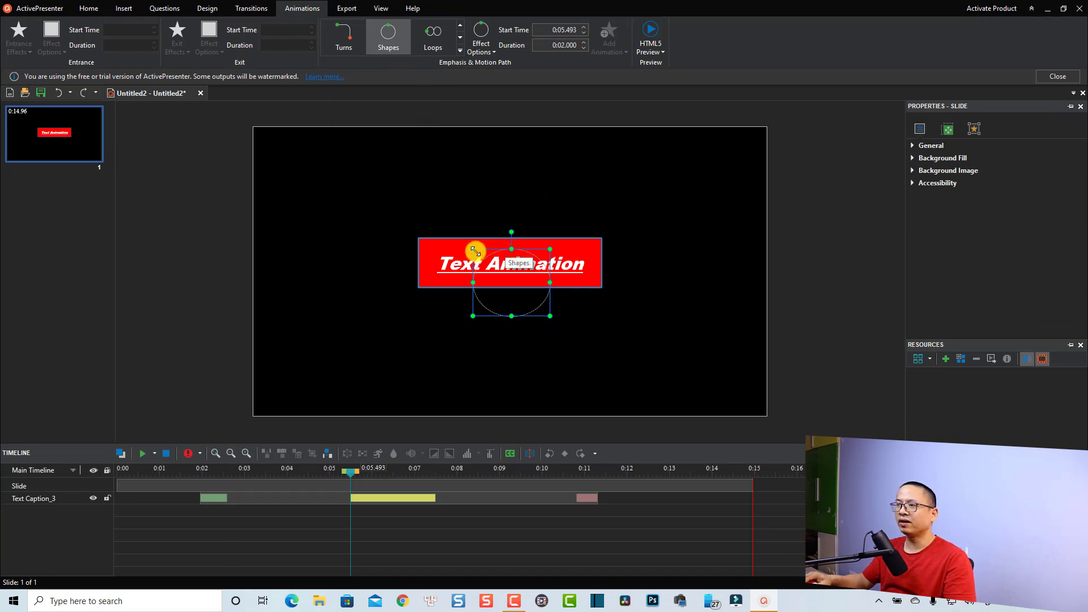
left_click_drag(475, 251, 532, 214)
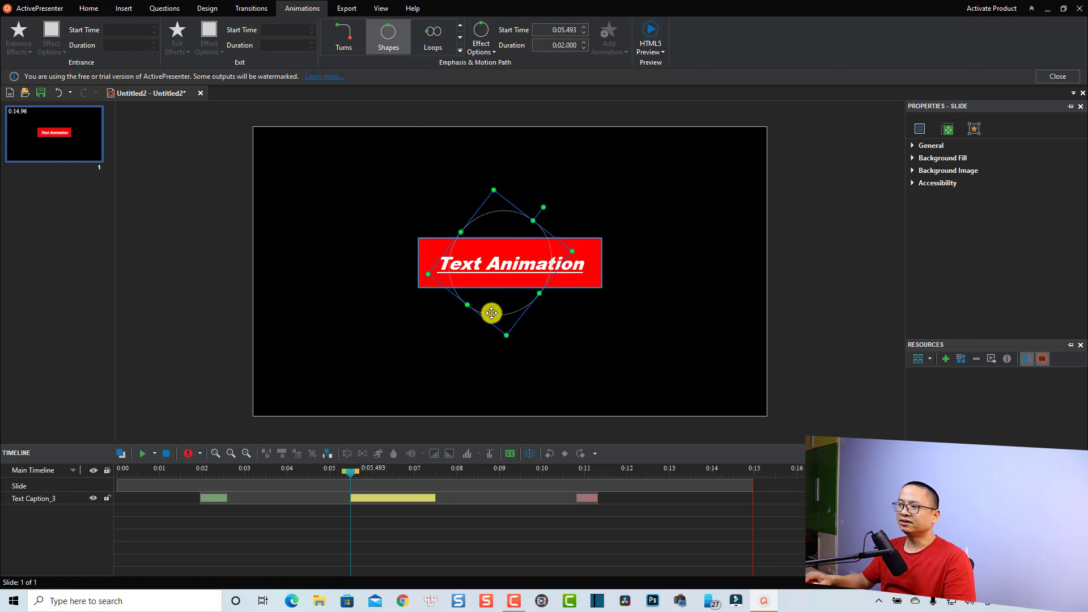
left_click_drag(491, 316, 521, 349)
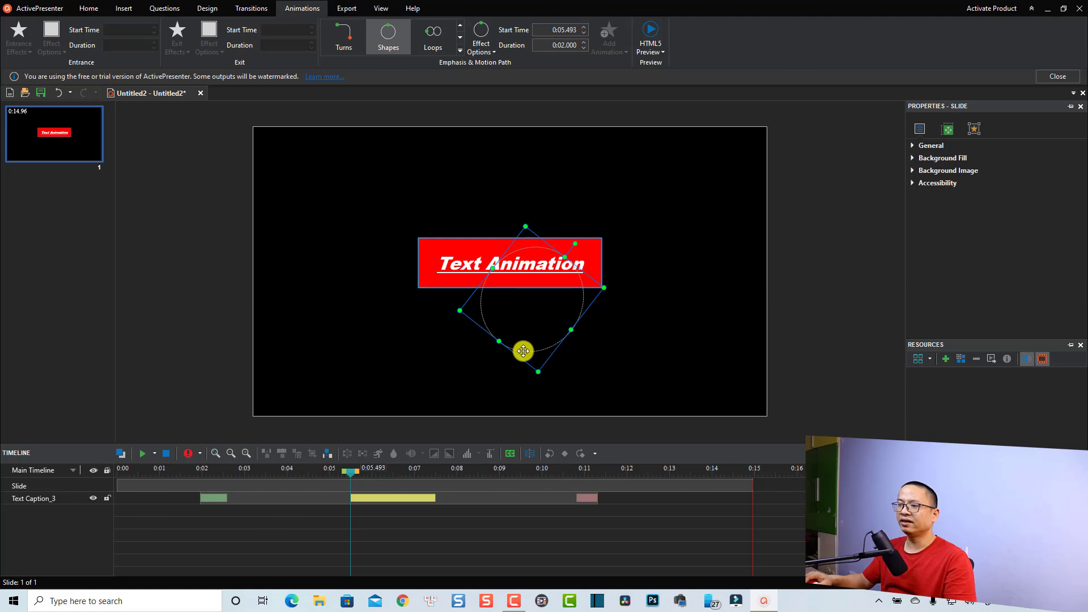
- Shorten the motion path on the Text Caption_3 timeline row to start at 0:05.493, lasting 0:02.173
left_click(387, 497)
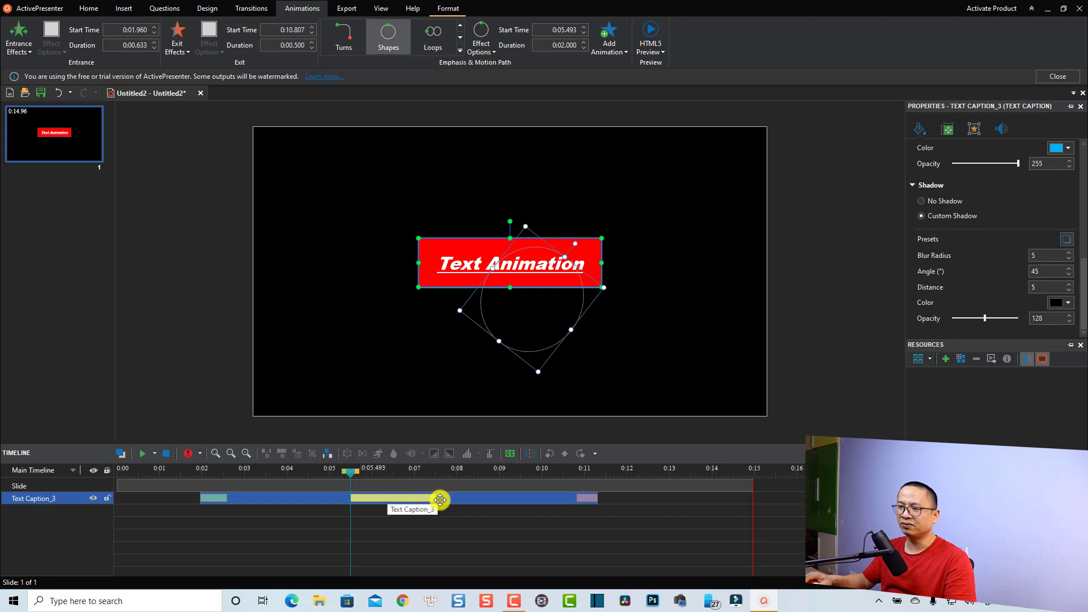
left_click_drag(439, 498, 405, 498)
left_click(263, 533)
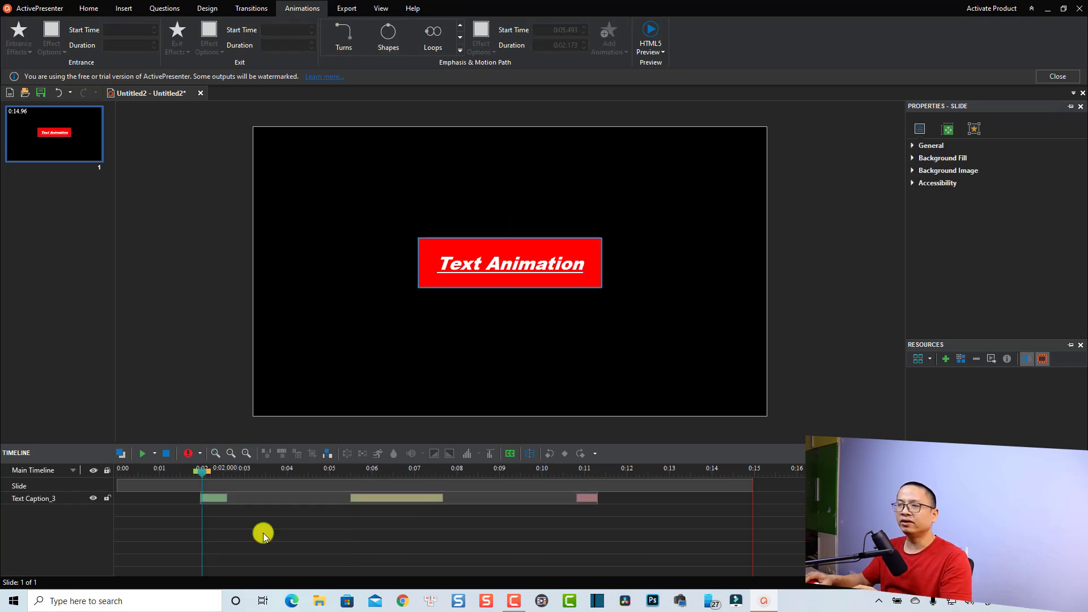
key("space")
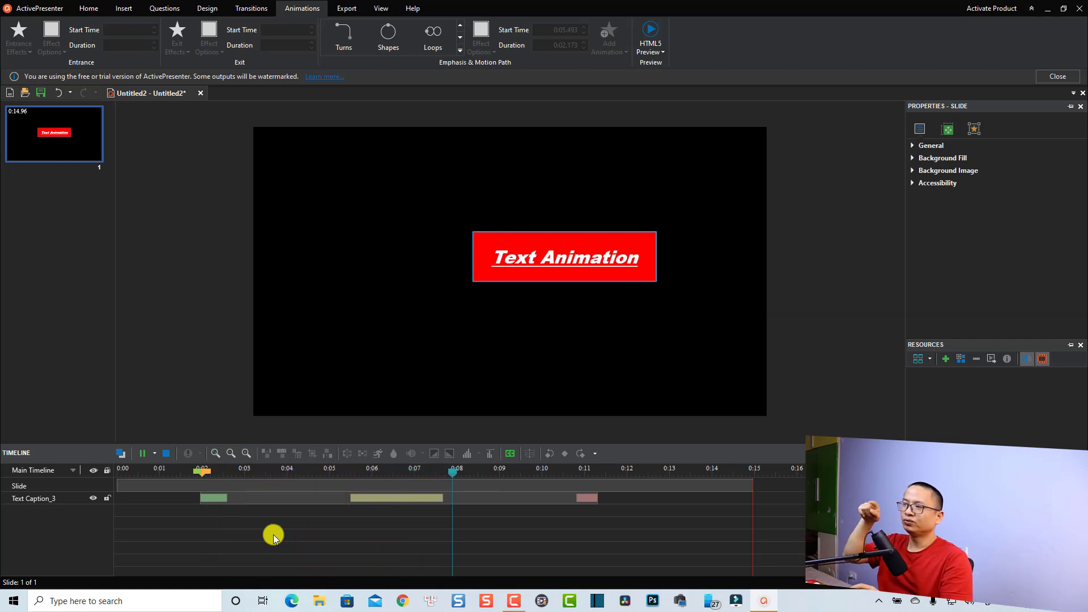
key("space")
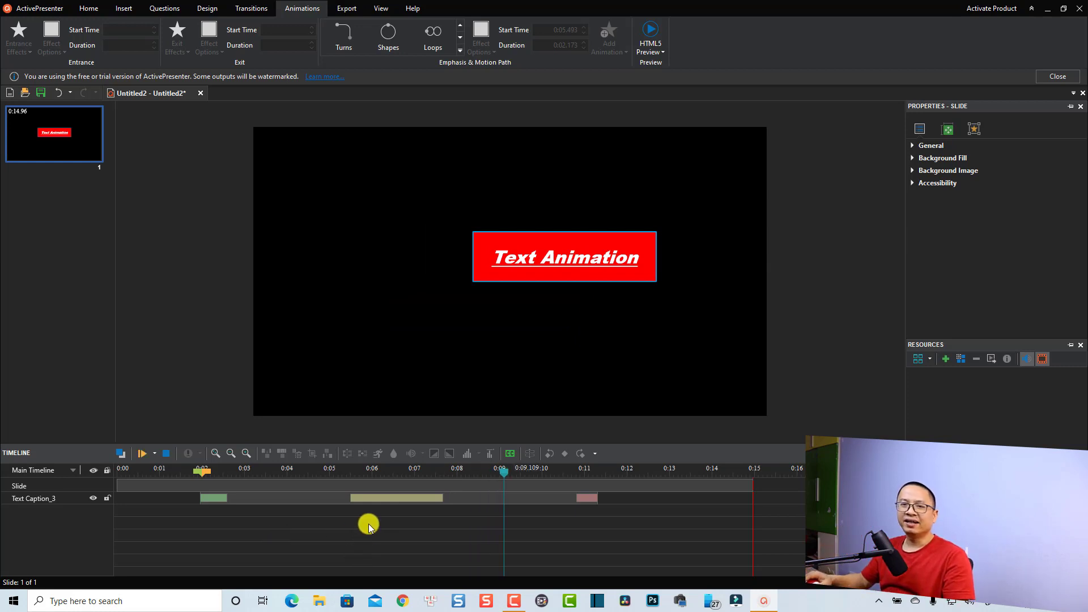
left_click(415, 498)
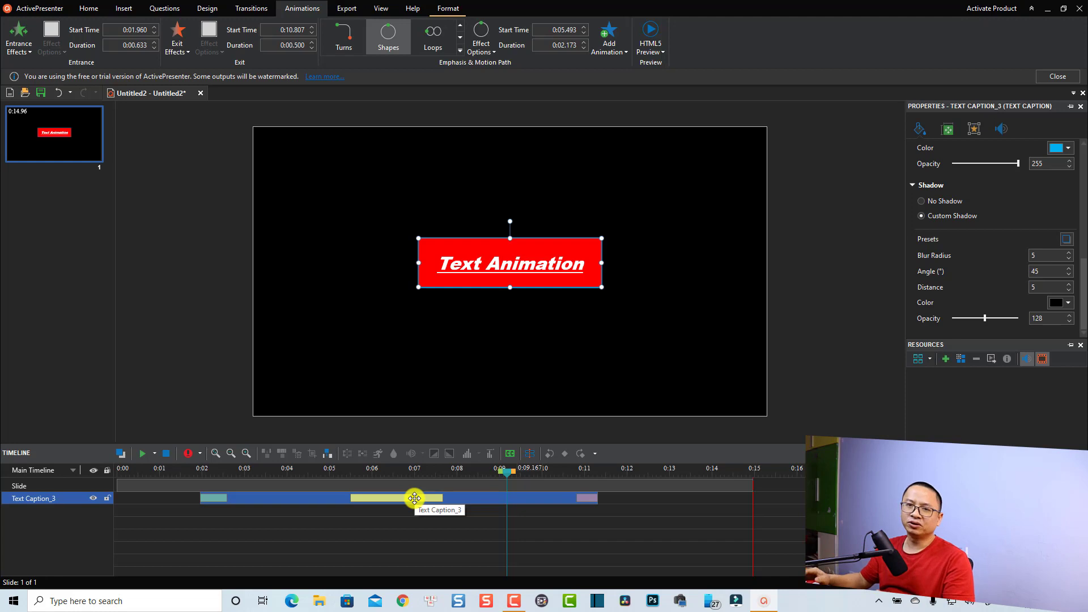
- Add a Spin emphasis effect to the caption and preview it from before 0:05.493
left_click(460, 49)
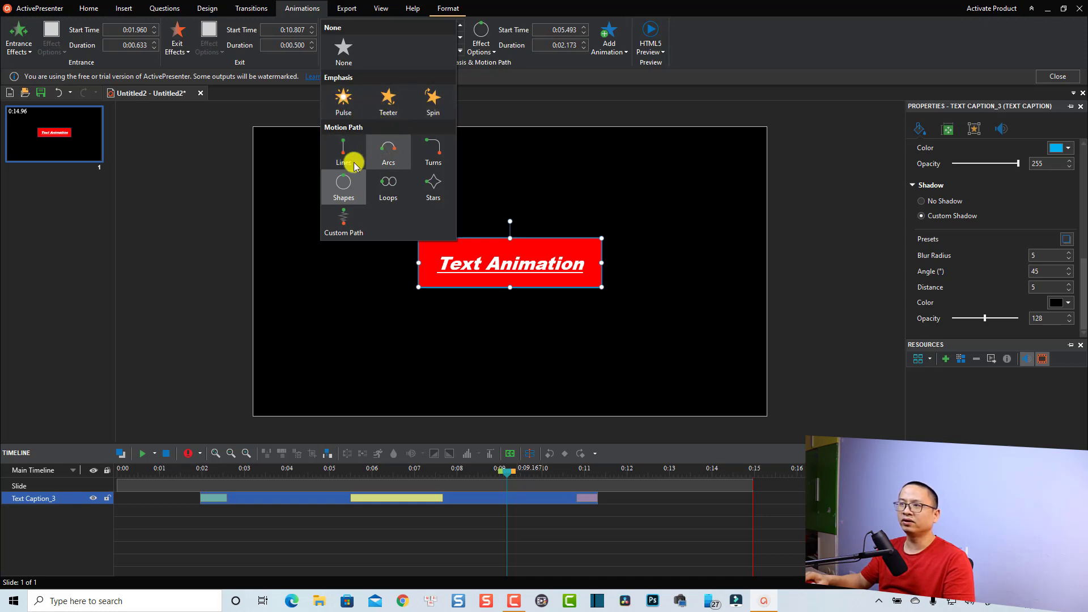
left_click(432, 105)
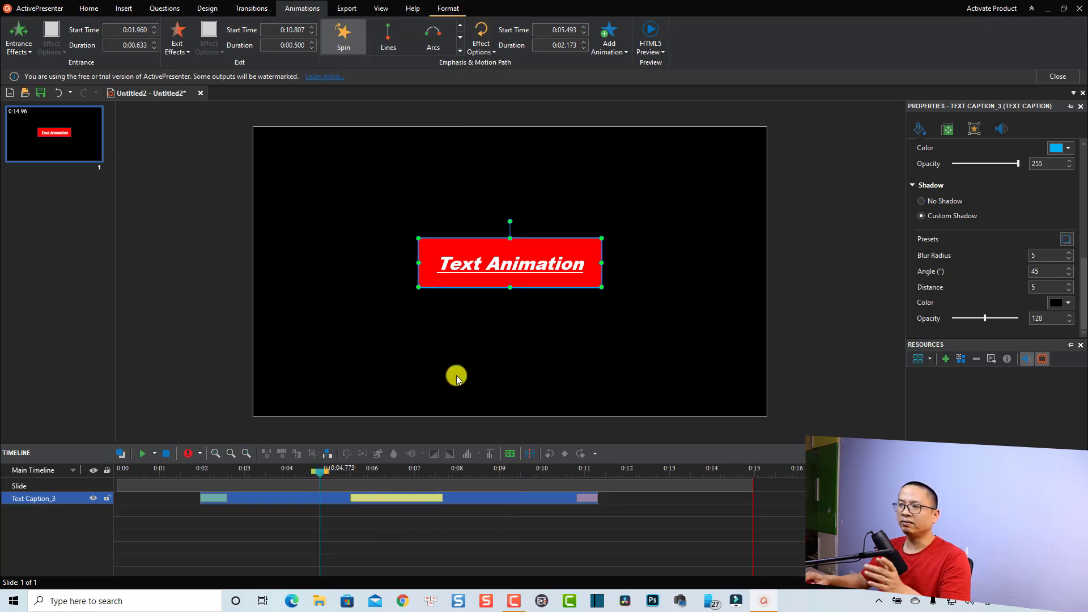
left_click(391, 477)
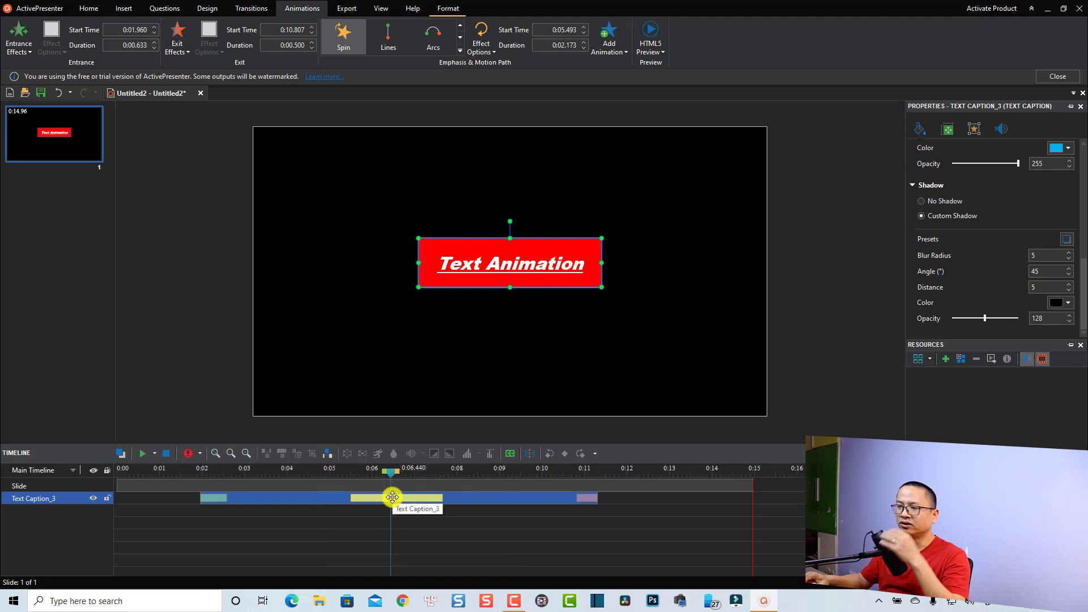
left_click(306, 477)
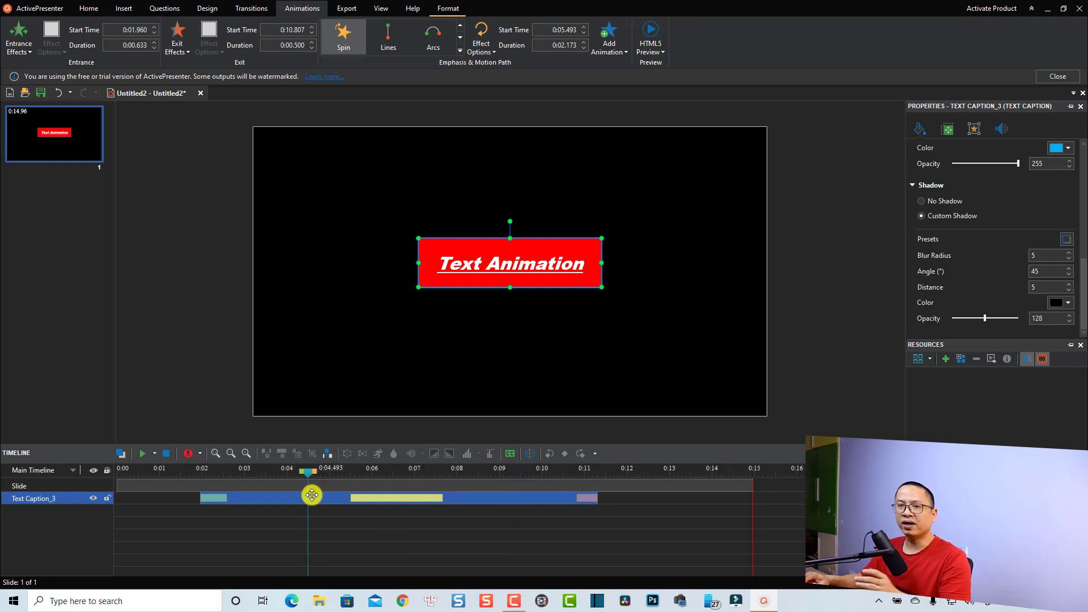
left_click(256, 477)
left_click(335, 529)
key("space")
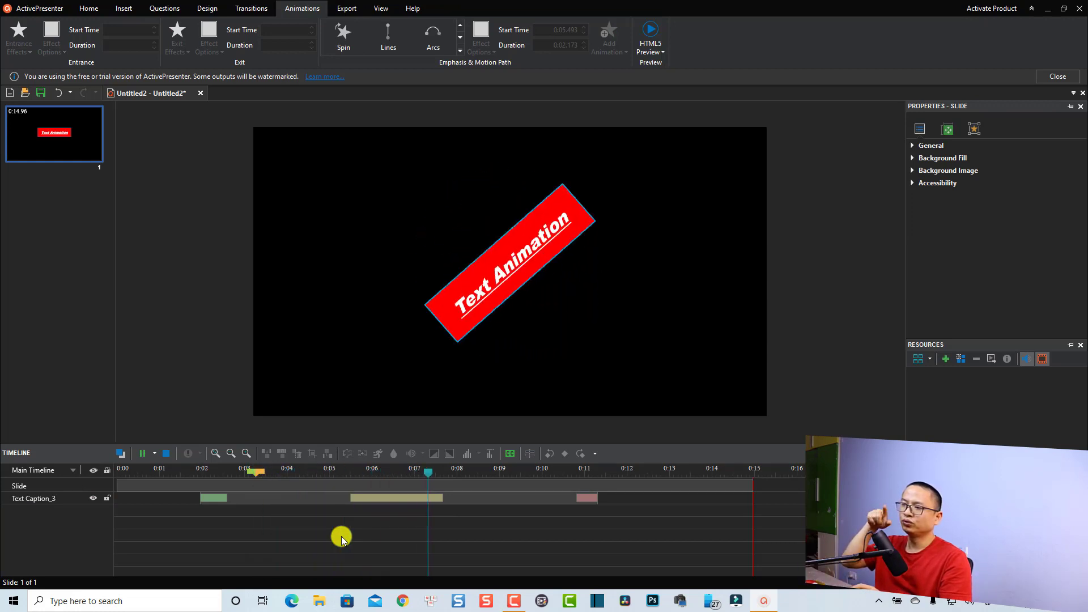
key("space")
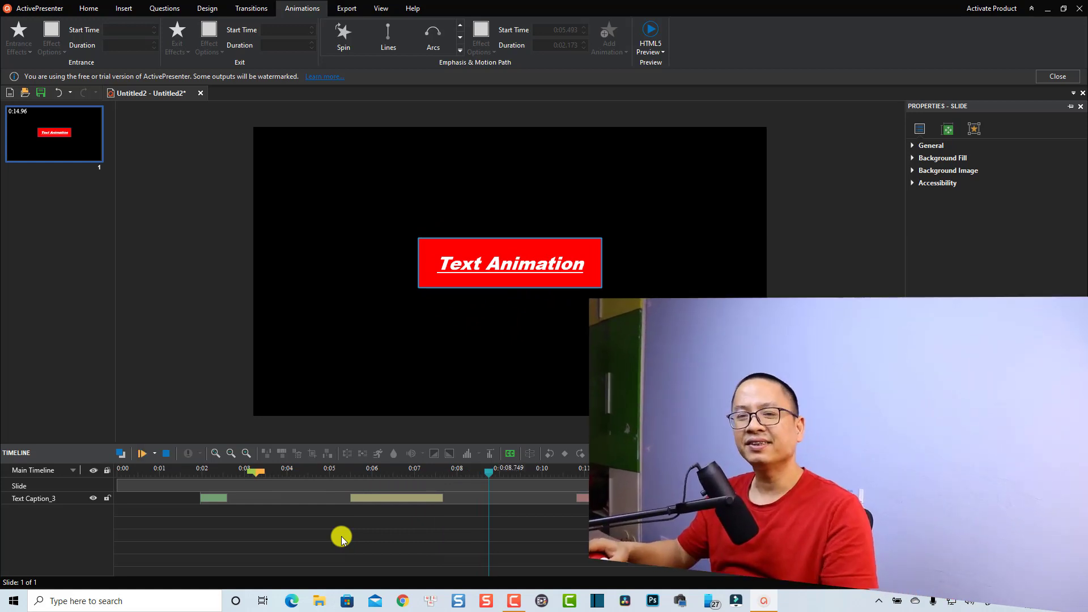